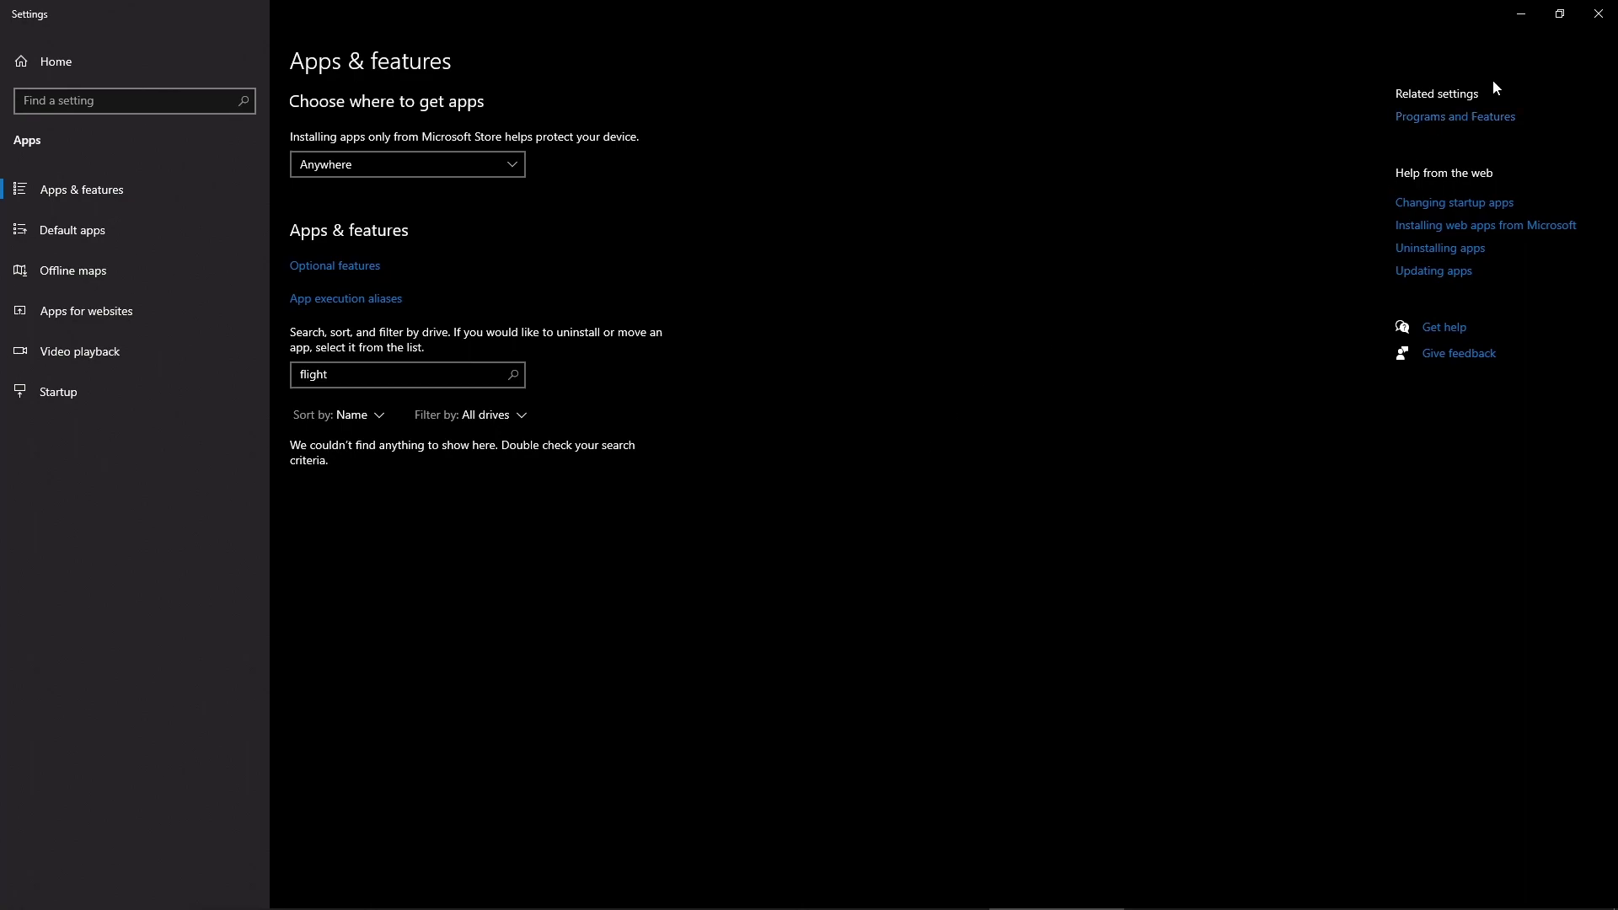
# Step: Close the Windows Settings, launch SPAD.neXt to read its USB power management warnings, dismiss them and exit the program
pyautogui.click(1598, 14)
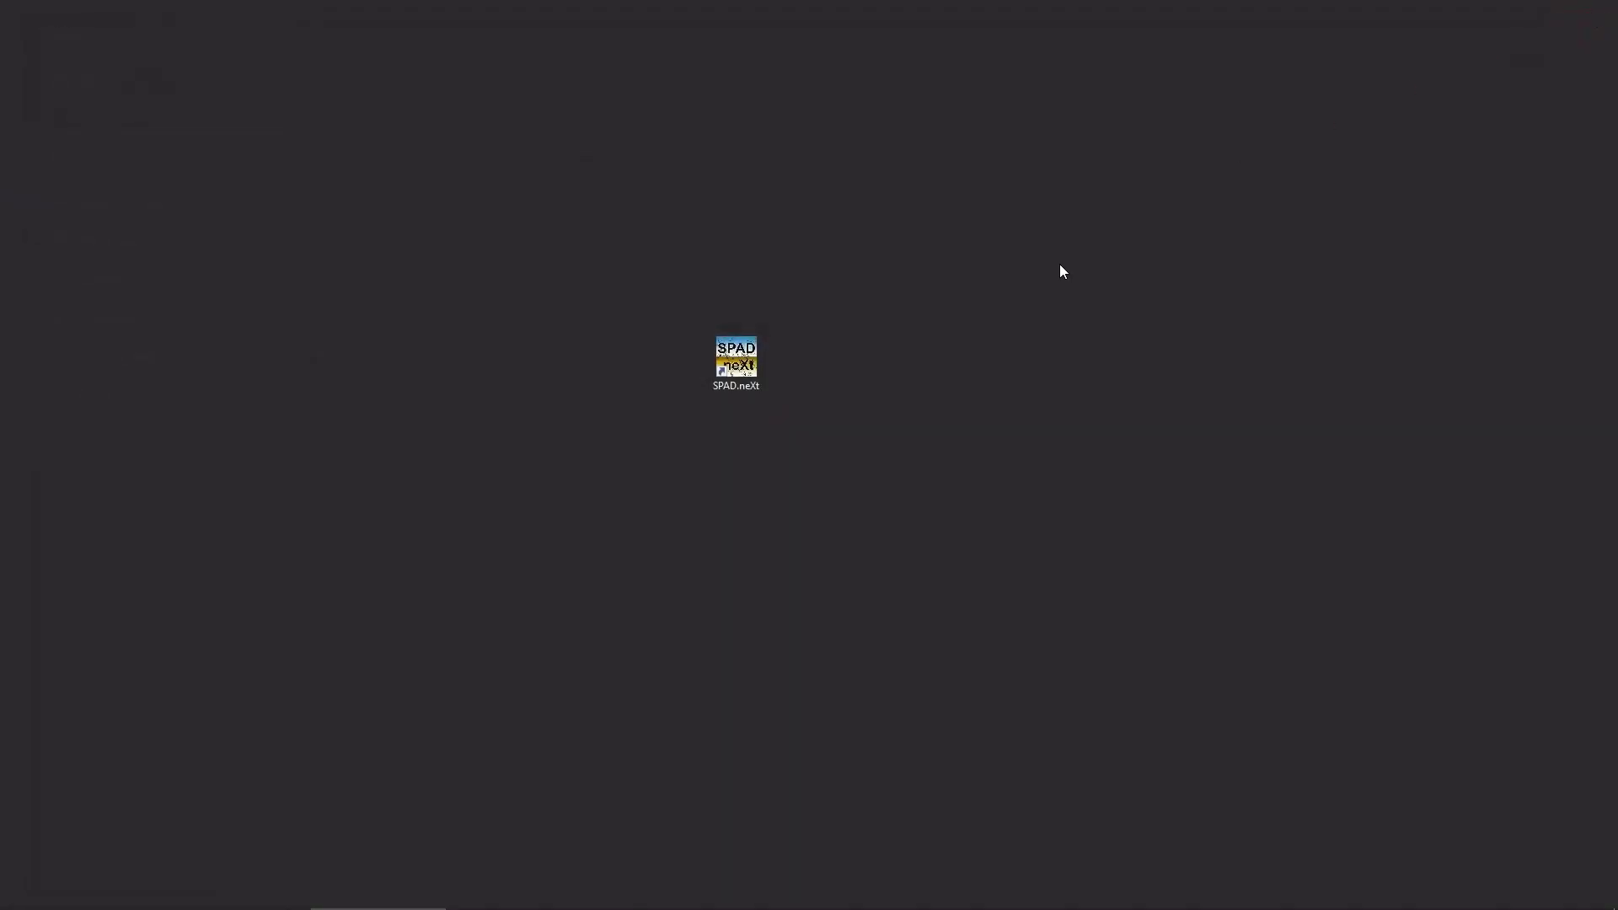
pyautogui.doubleClick(736, 358)
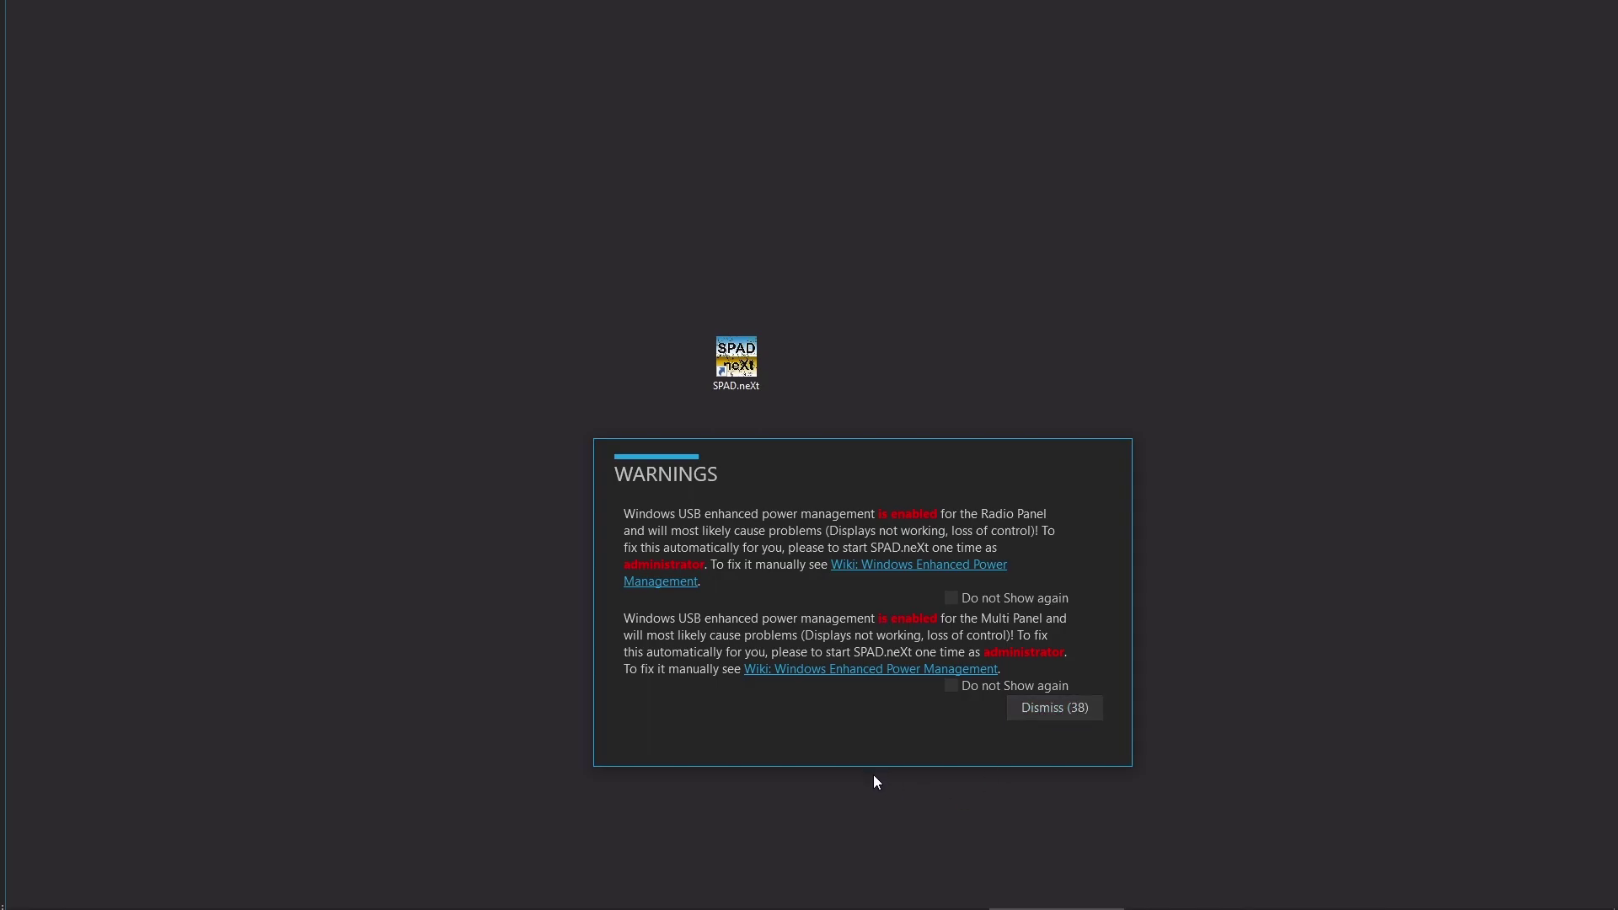
pyautogui.click(1067, 713)
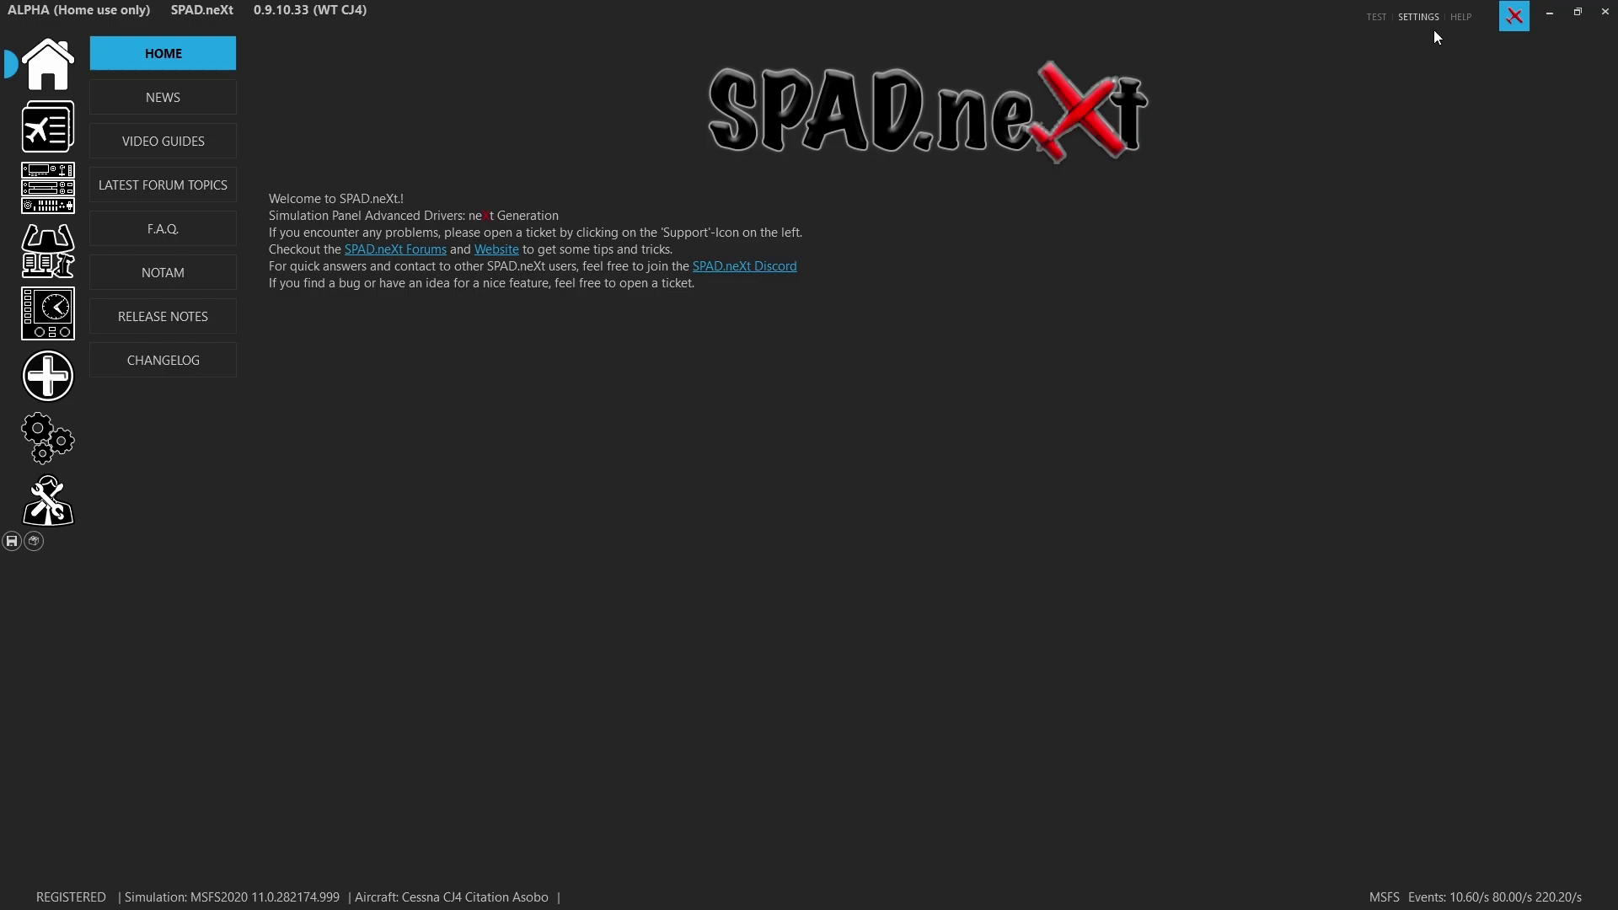
pyautogui.click(1603, 13)
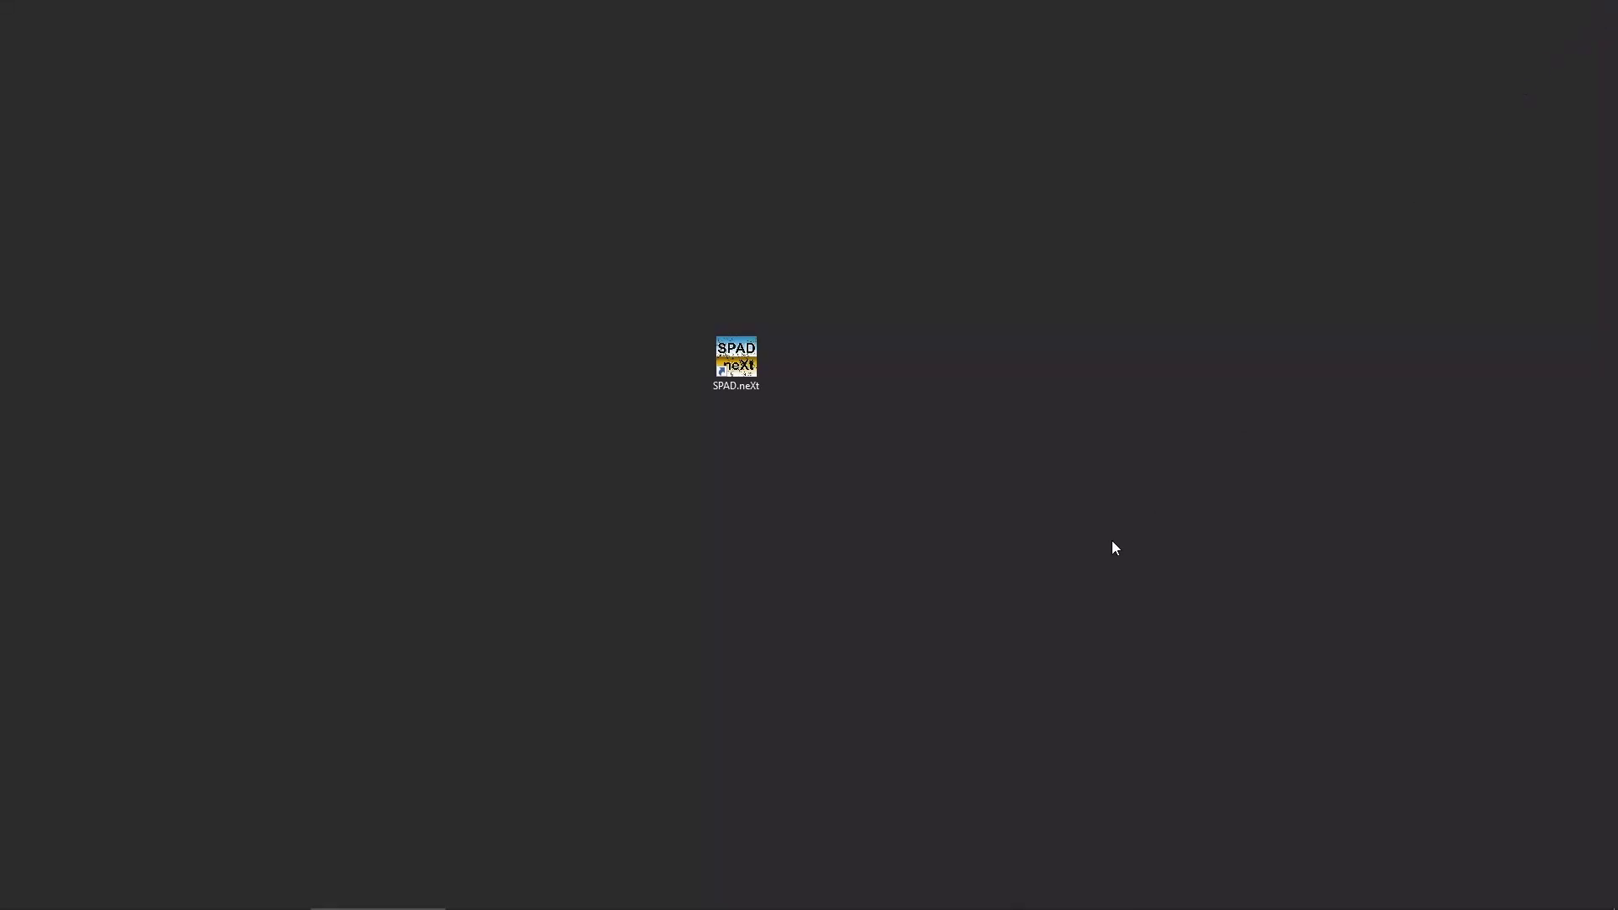
pyautogui.rightClick(750, 364)
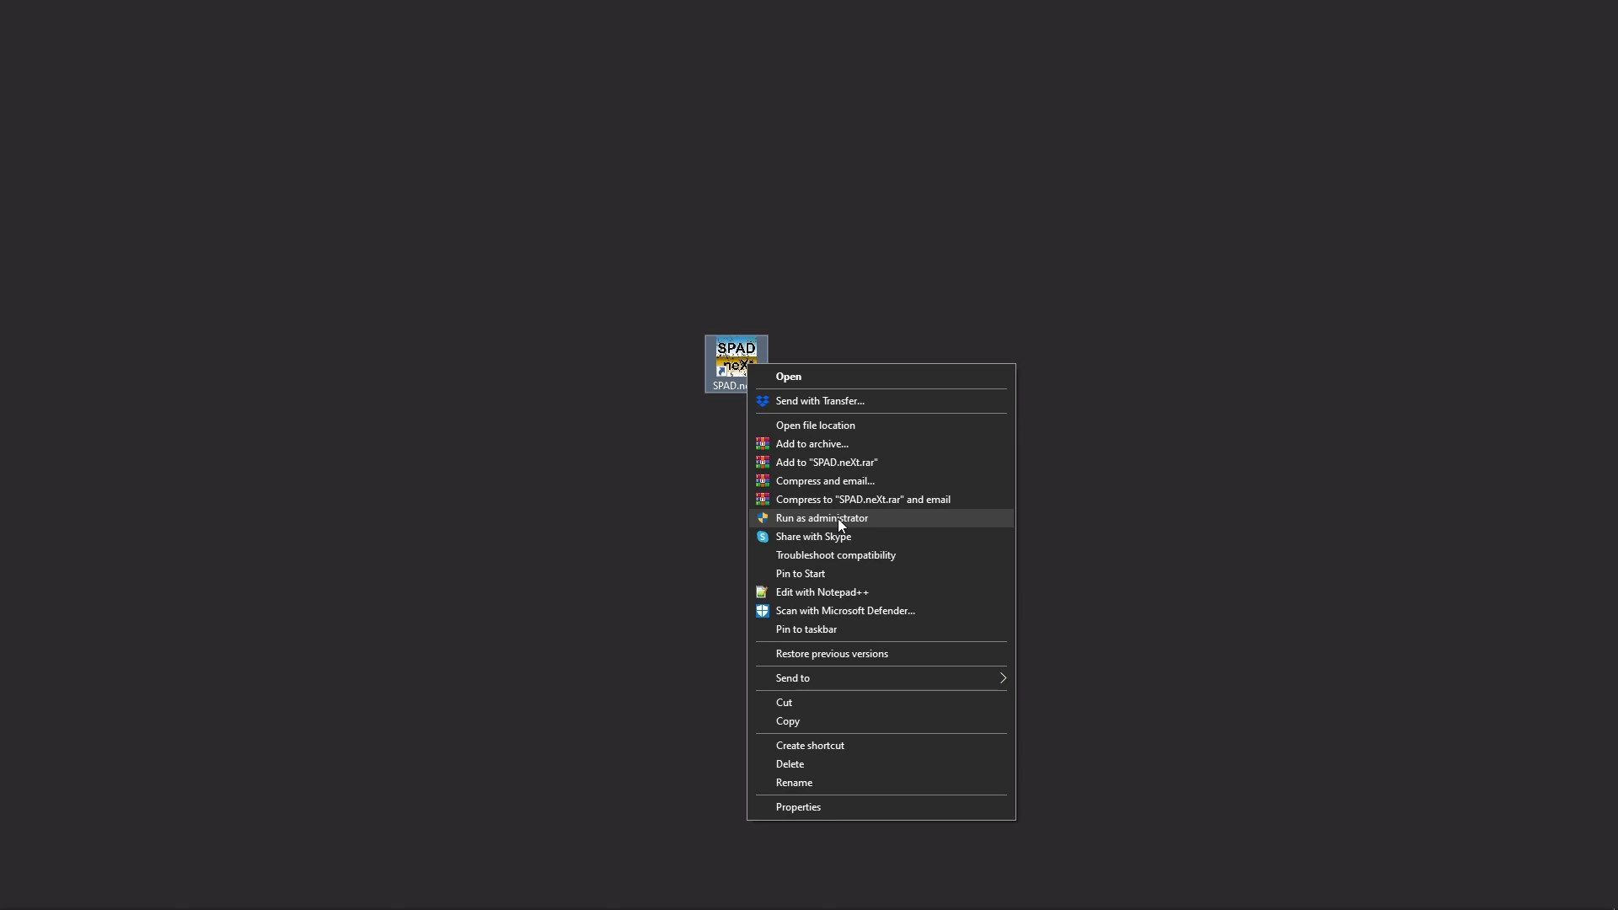
pyautogui.click(476, 573)
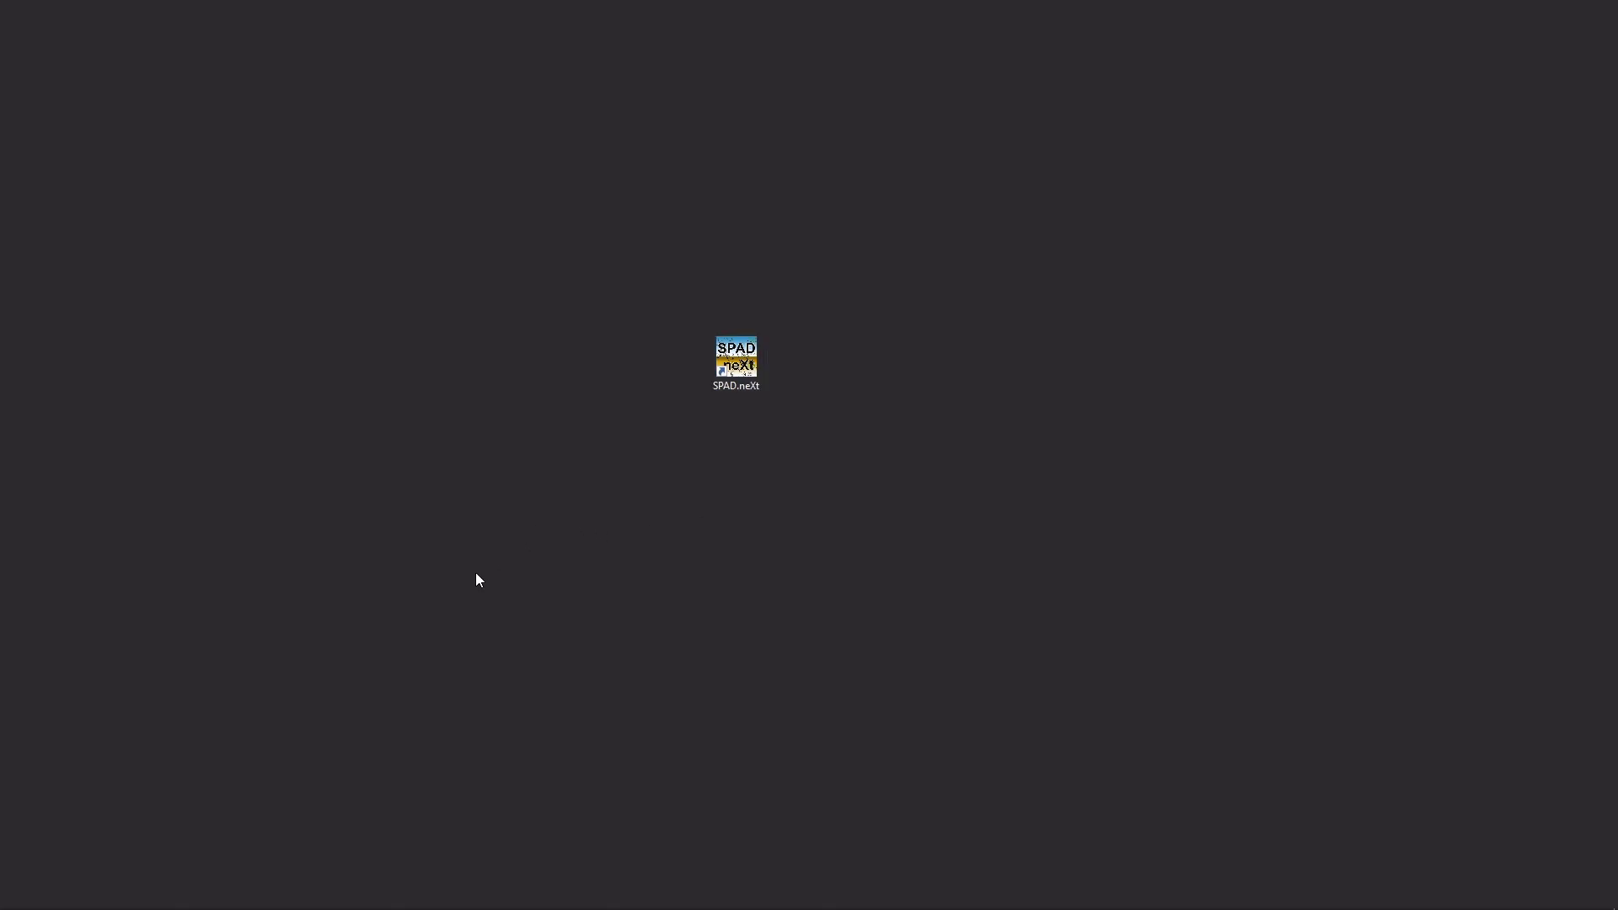
# Step: Open Device Manager and enlarge its window
pyautogui.press('super')
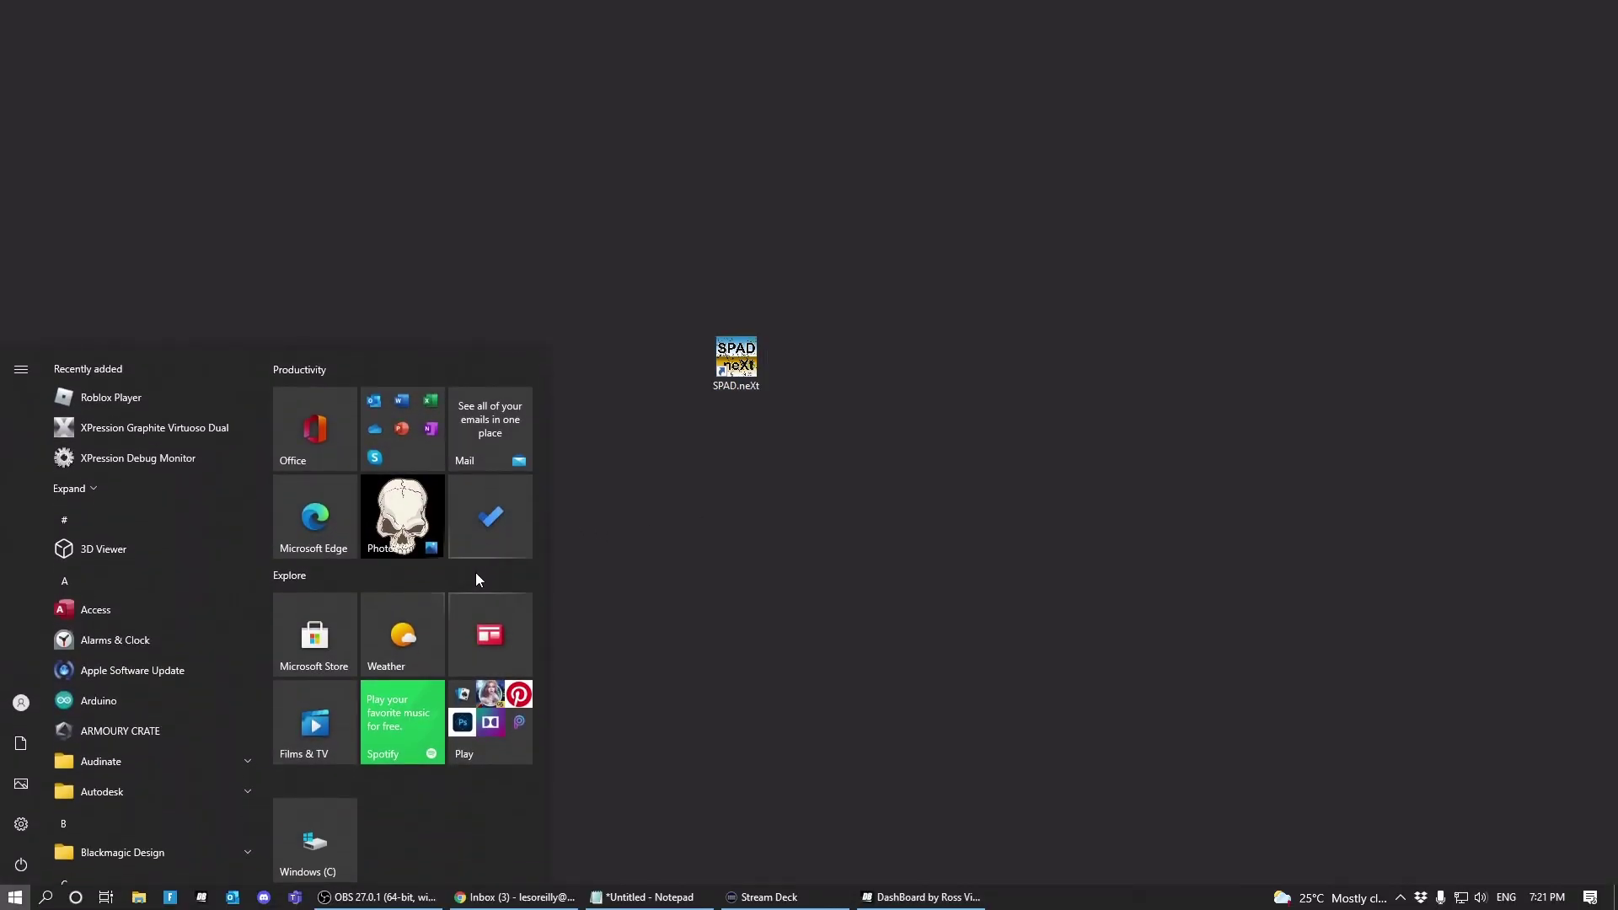
pyautogui.write('device')
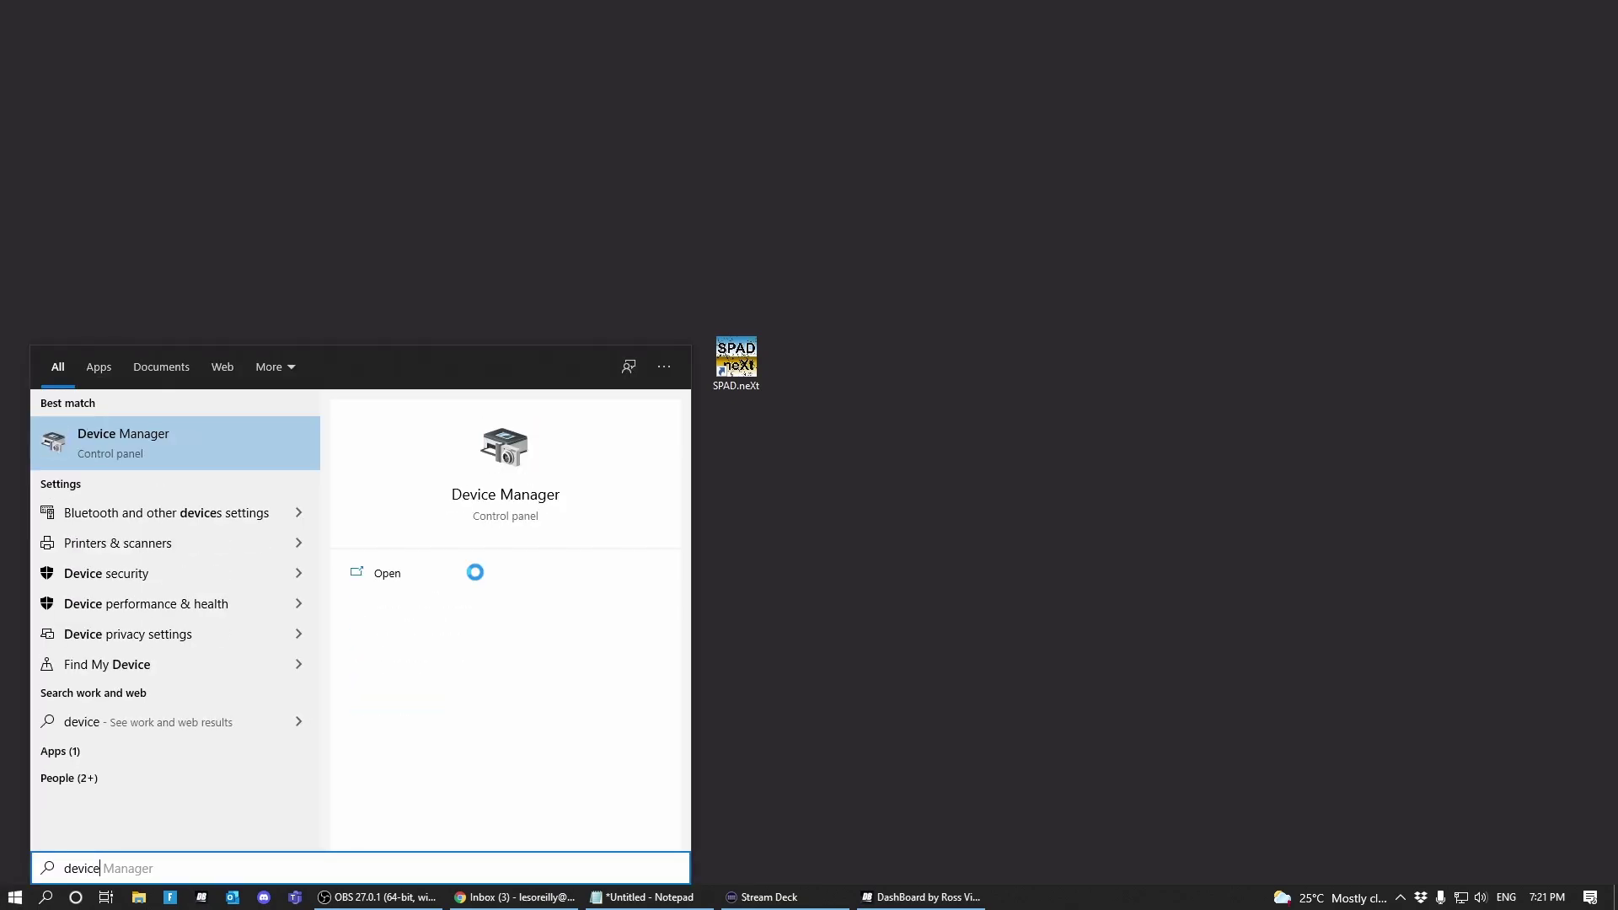
pyautogui.press('Return')
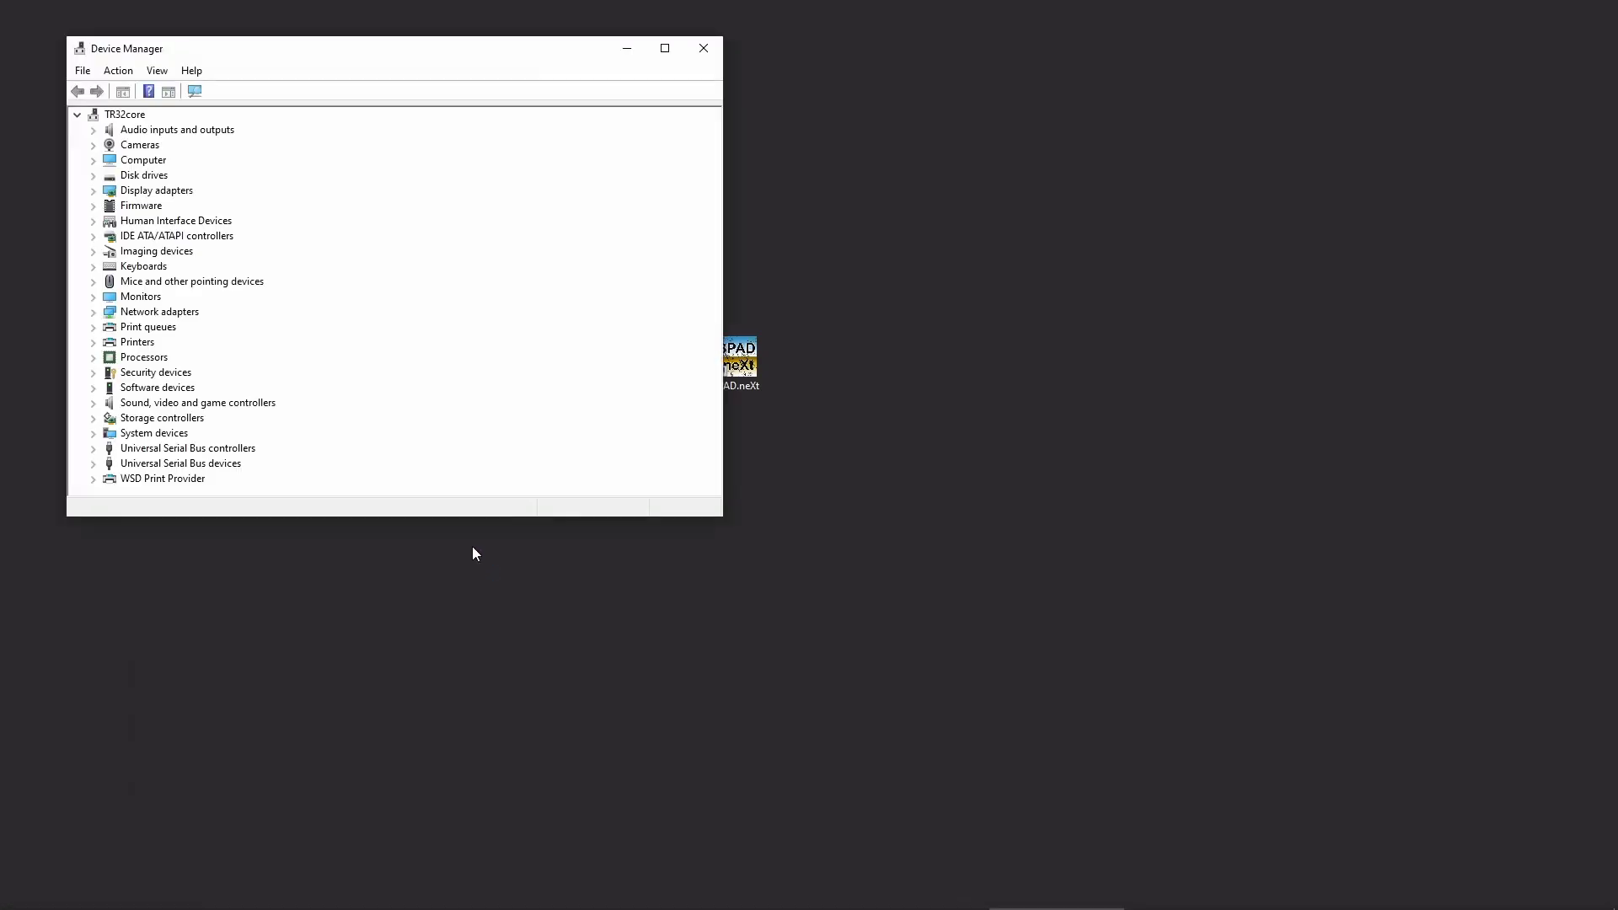
pyautogui.moveTo(213, 51); pyautogui.dragTo(336, 99)
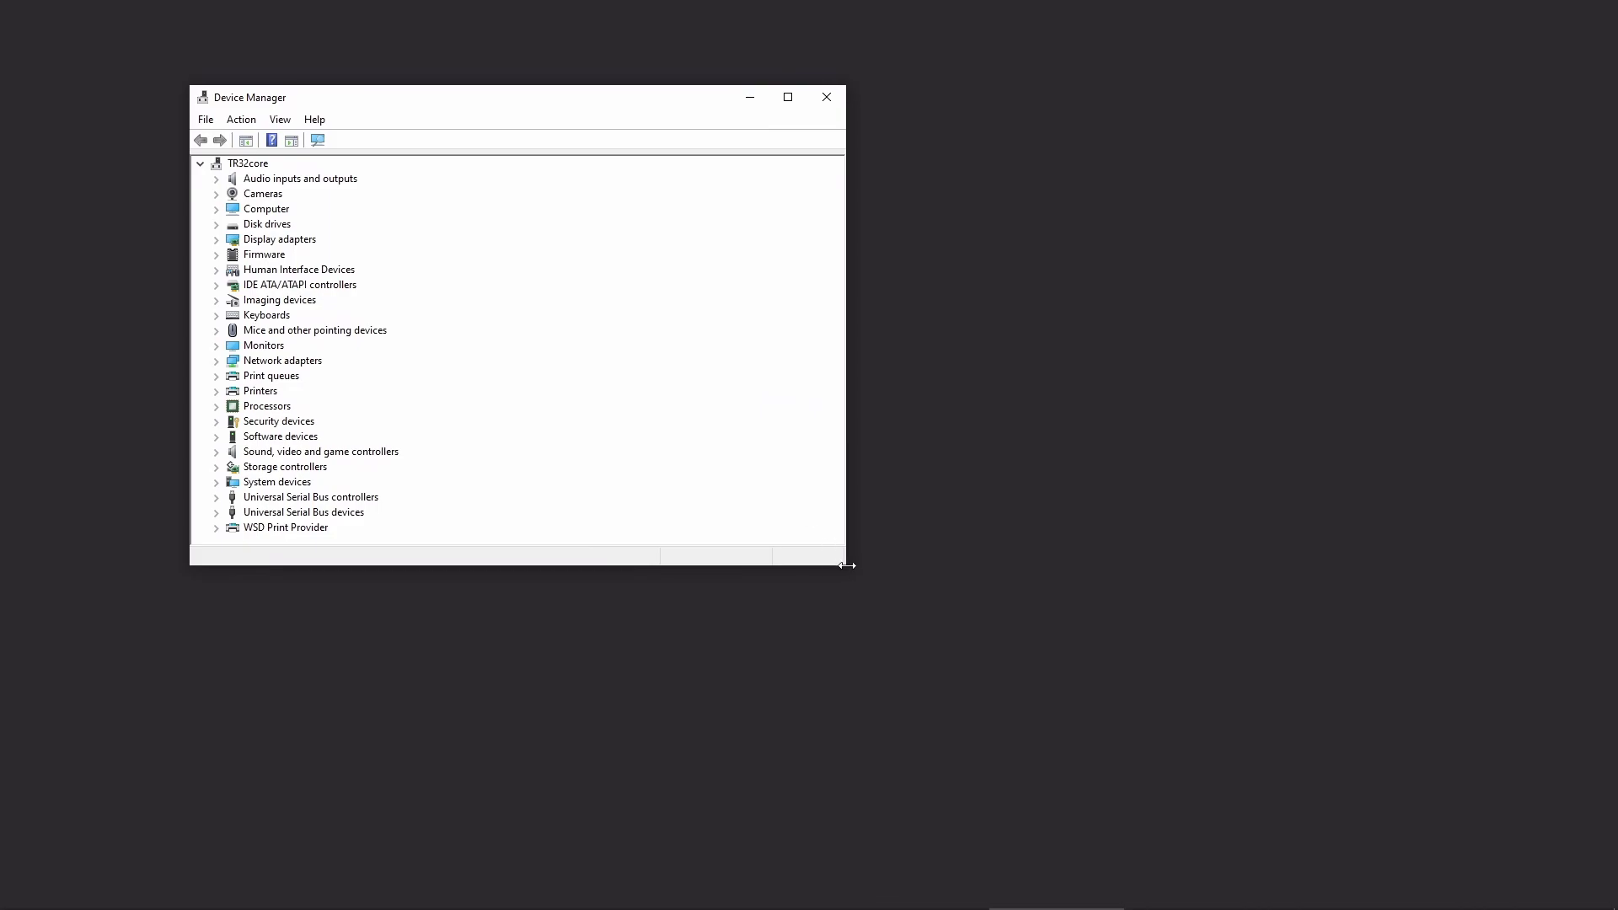
pyautogui.moveTo(846, 564); pyautogui.dragTo(1183, 806)
# Step: Check the power management options of the first AMD USB 3.10 eXtensible Host Controller under Universal Serial Bus controllers
pyautogui.doubleClick(249, 499)
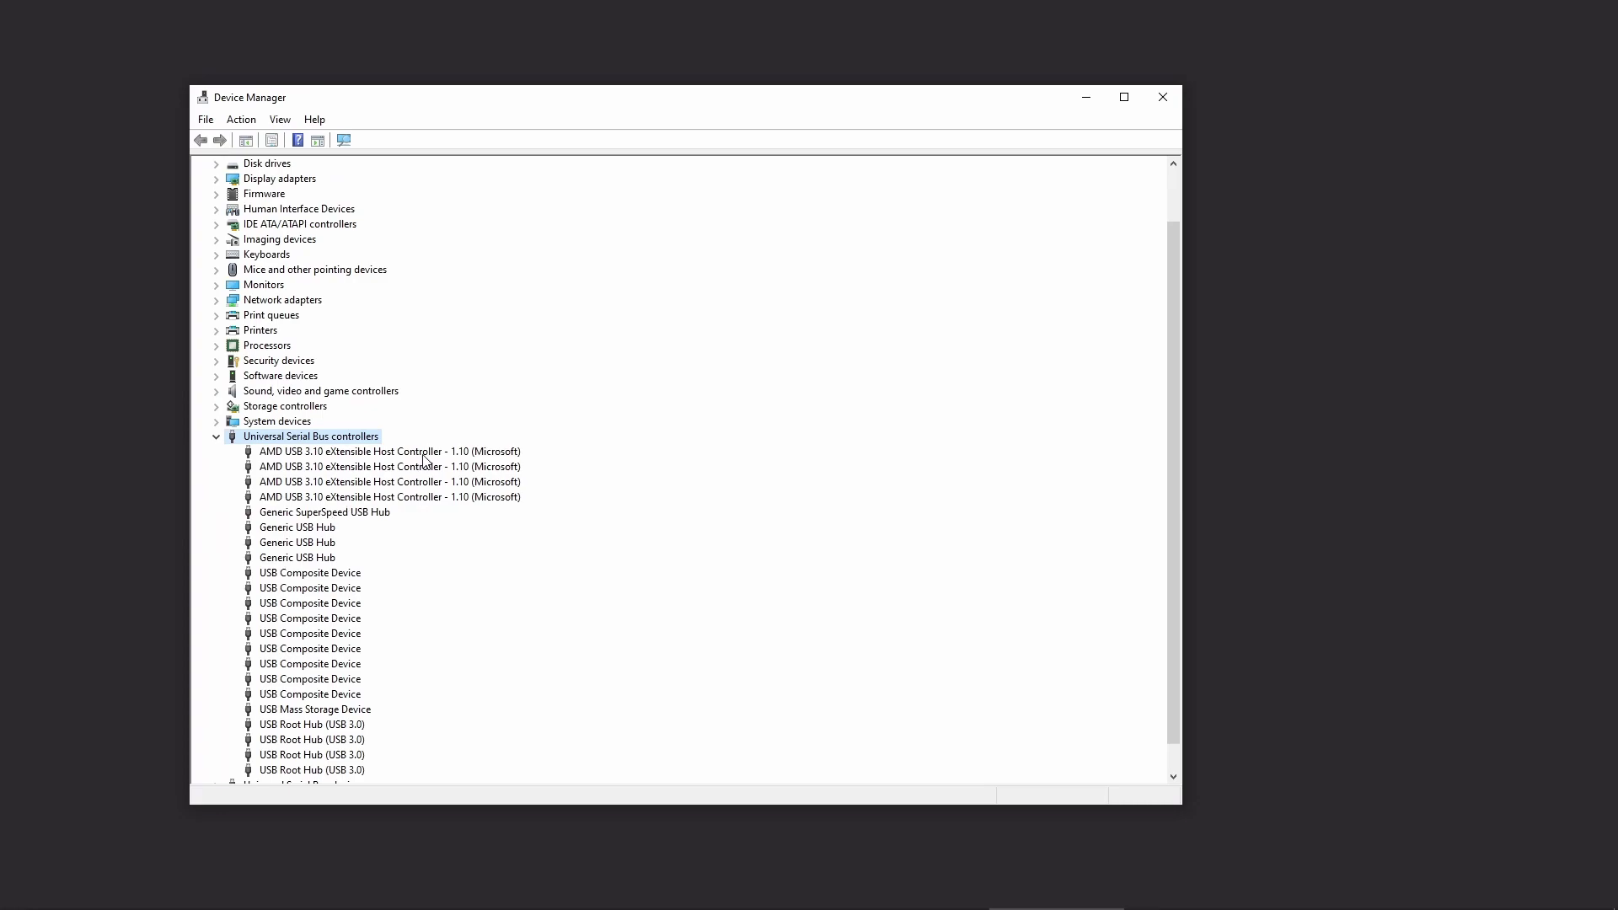
pyautogui.doubleClick(424, 455)
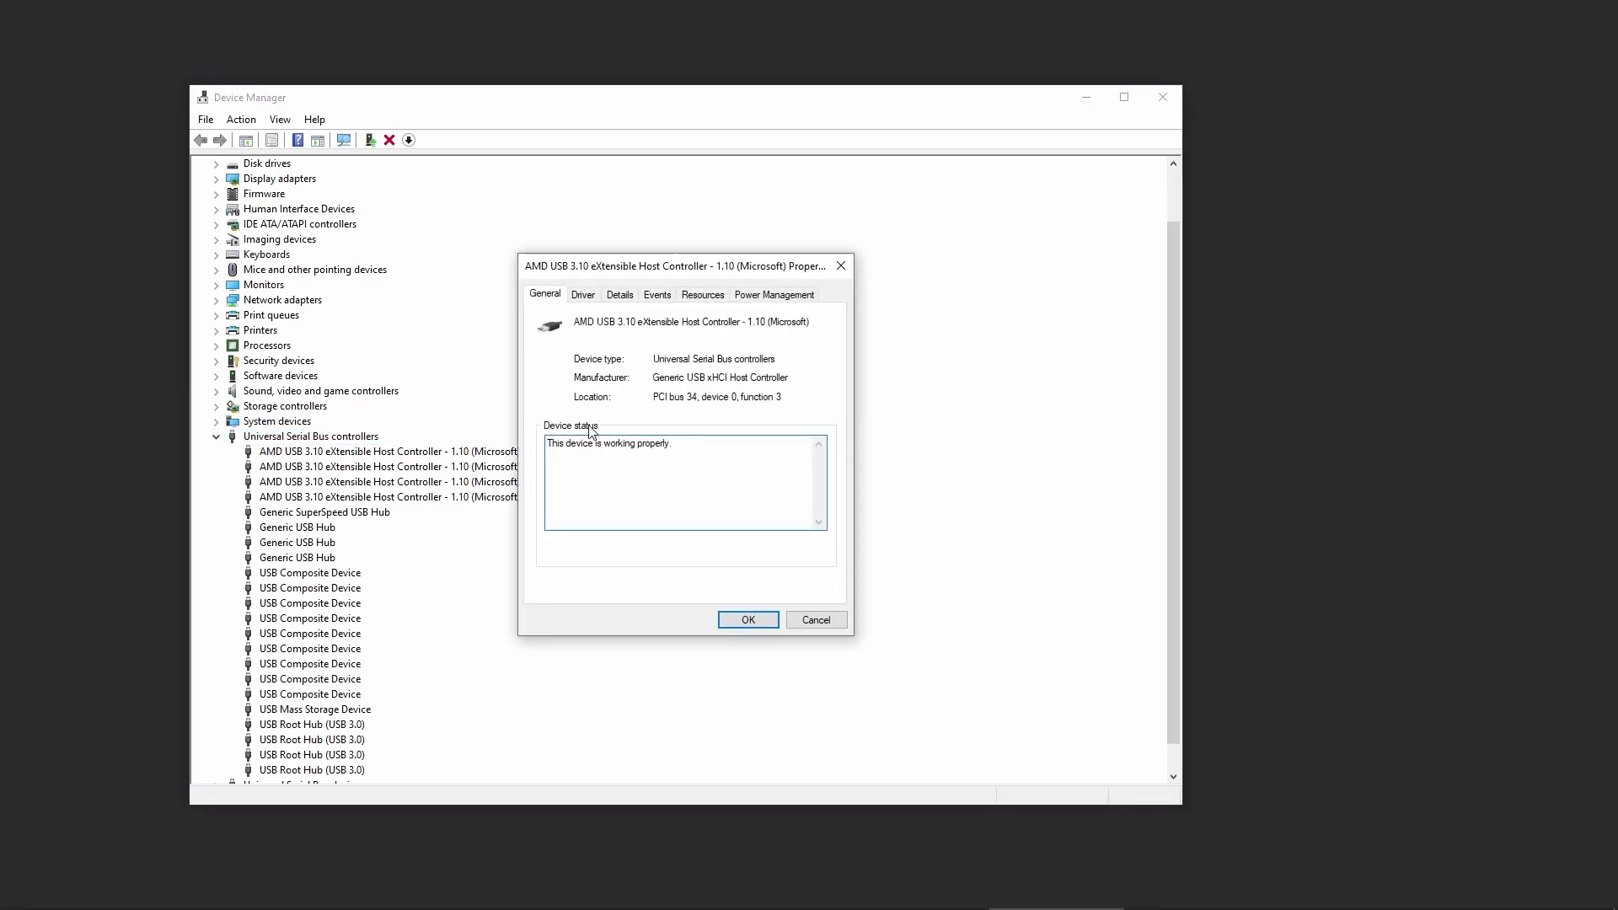
pyautogui.click(808, 296)
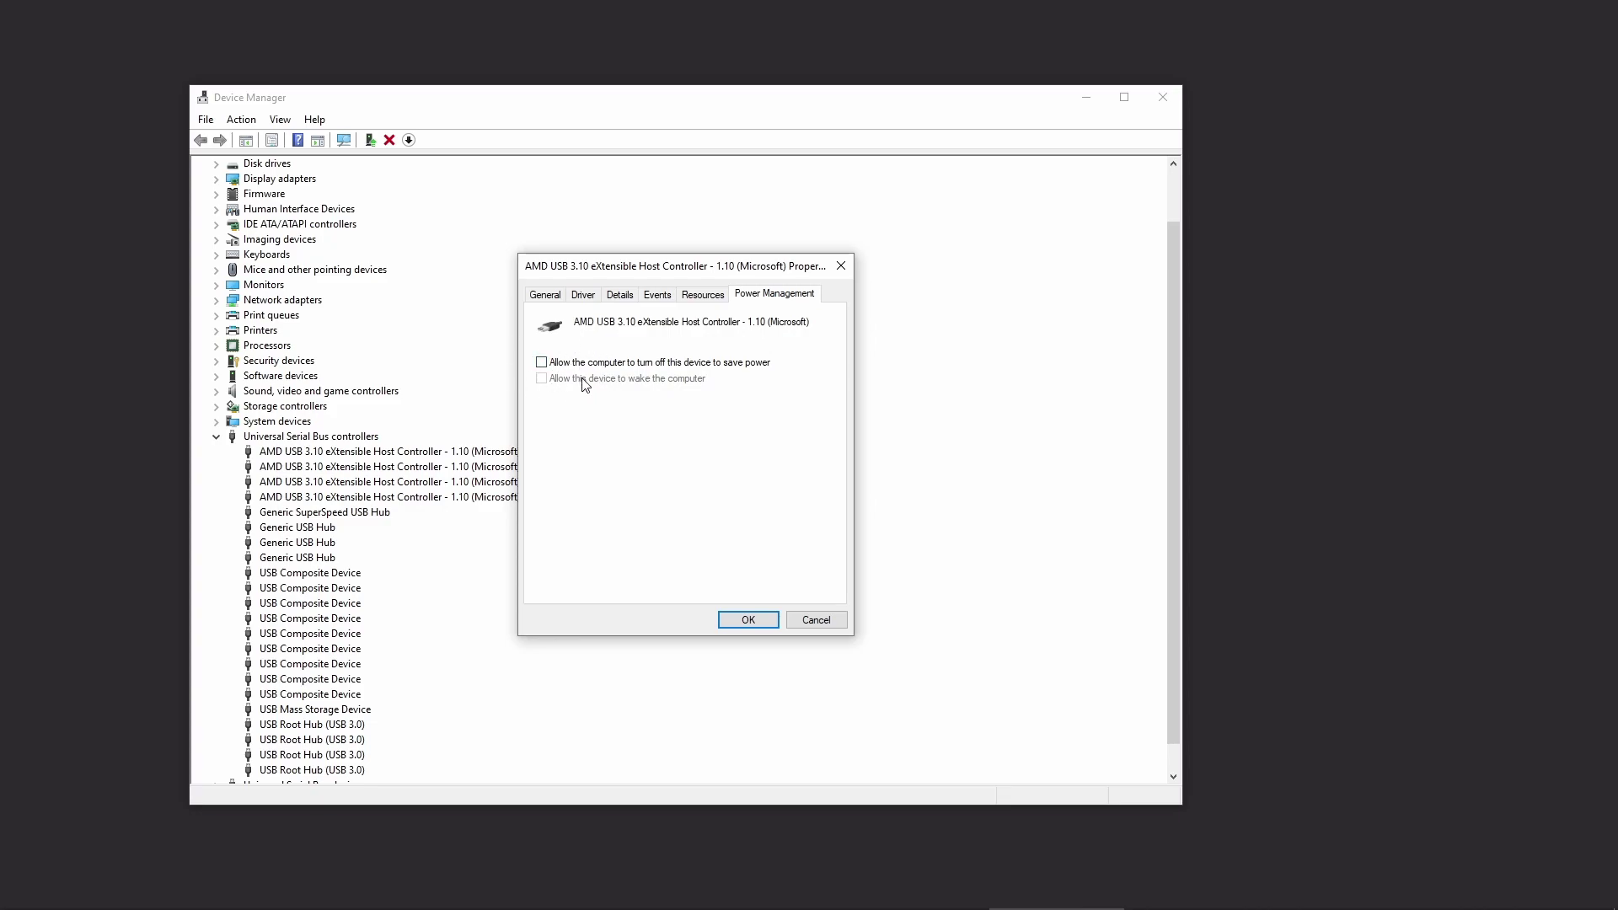
pyautogui.click(812, 621)
# Step: Expand the Sound, video and game controllers category and look through its devices
pyautogui.doubleClick(377, 391)
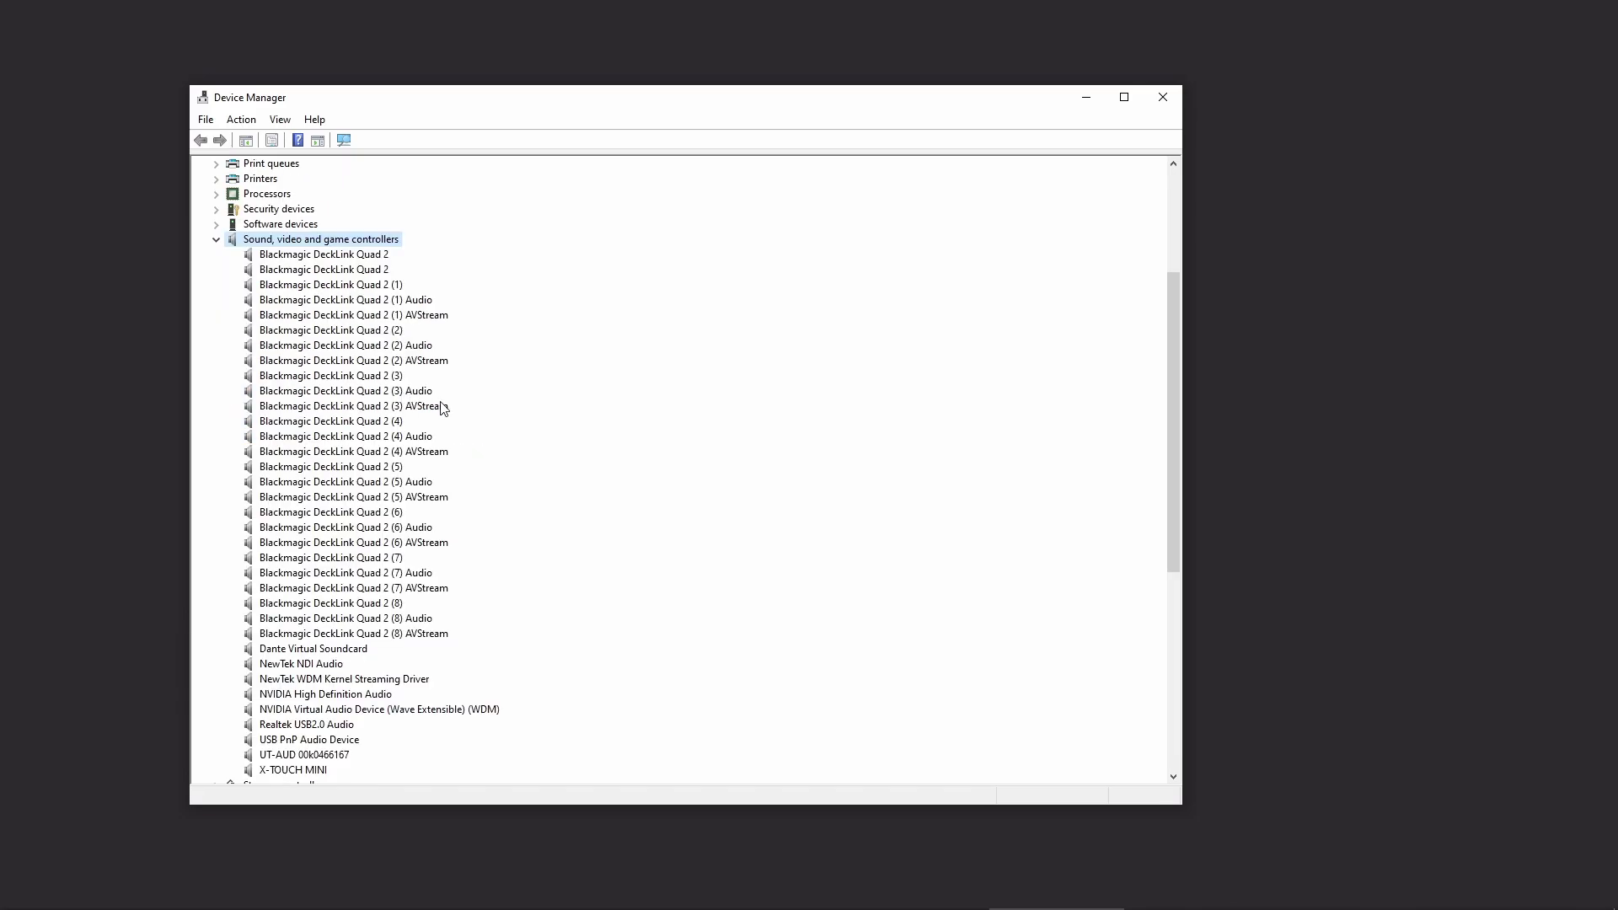
pyautogui.scroll(-1, 438, 408)
pyautogui.scroll(-1, 455, 430)
pyautogui.scroll(-3, 505, 510)
pyautogui.scroll(9, 508, 509)
pyautogui.scroll(1, 508, 509)
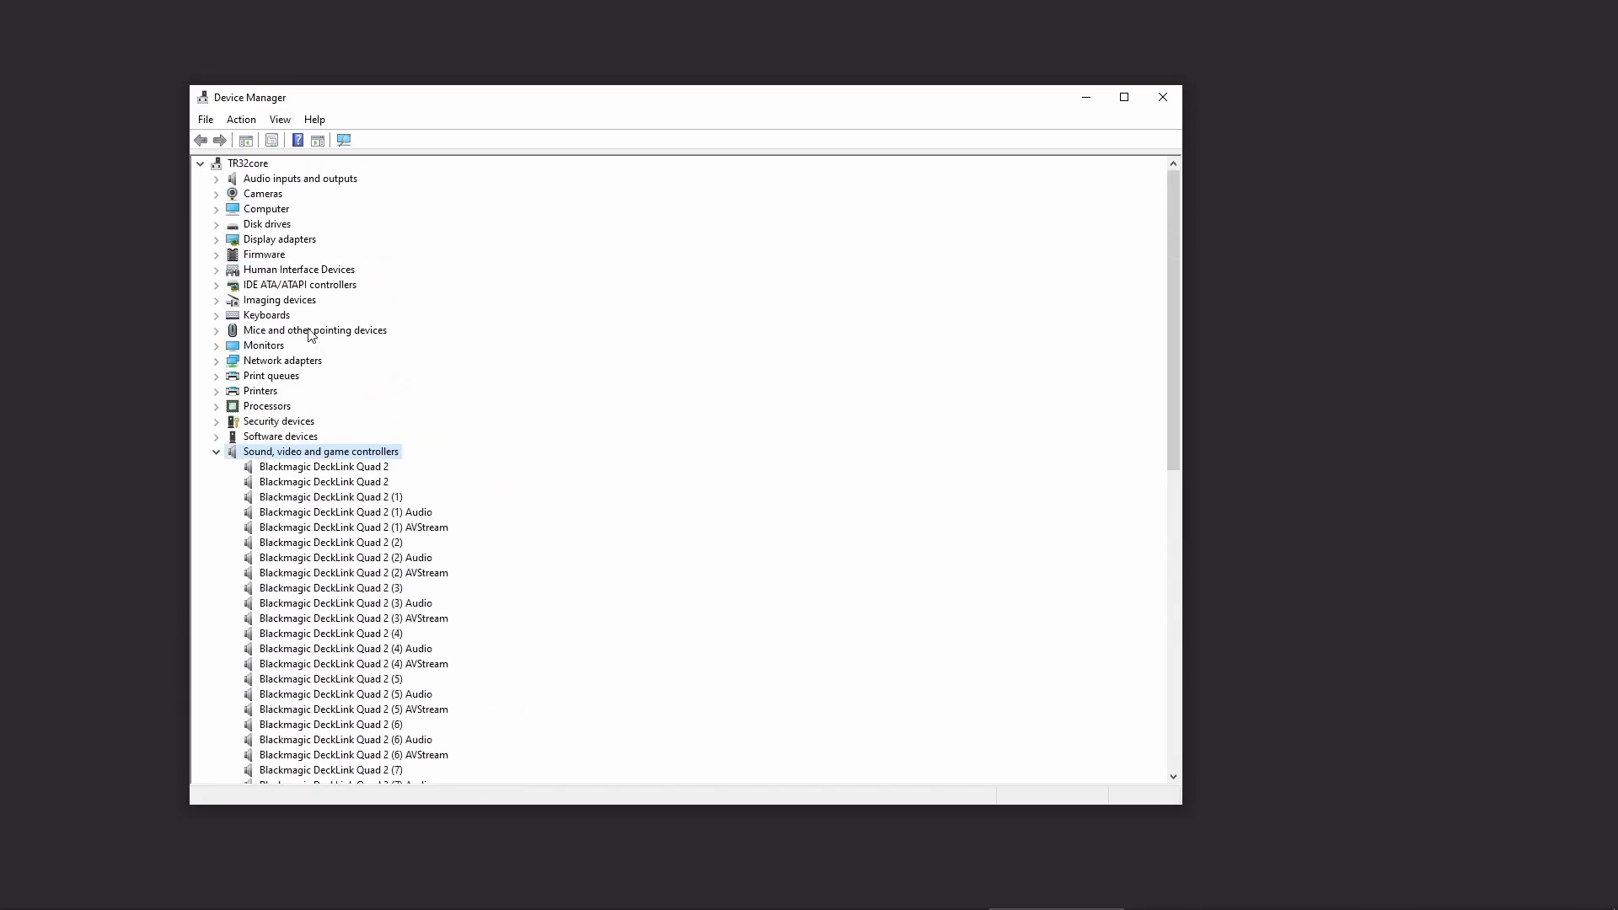
# Step: Expand Human Interface Devices and check the power management options of the first HID-compliant consumer control device
pyautogui.doubleClick(307, 270)
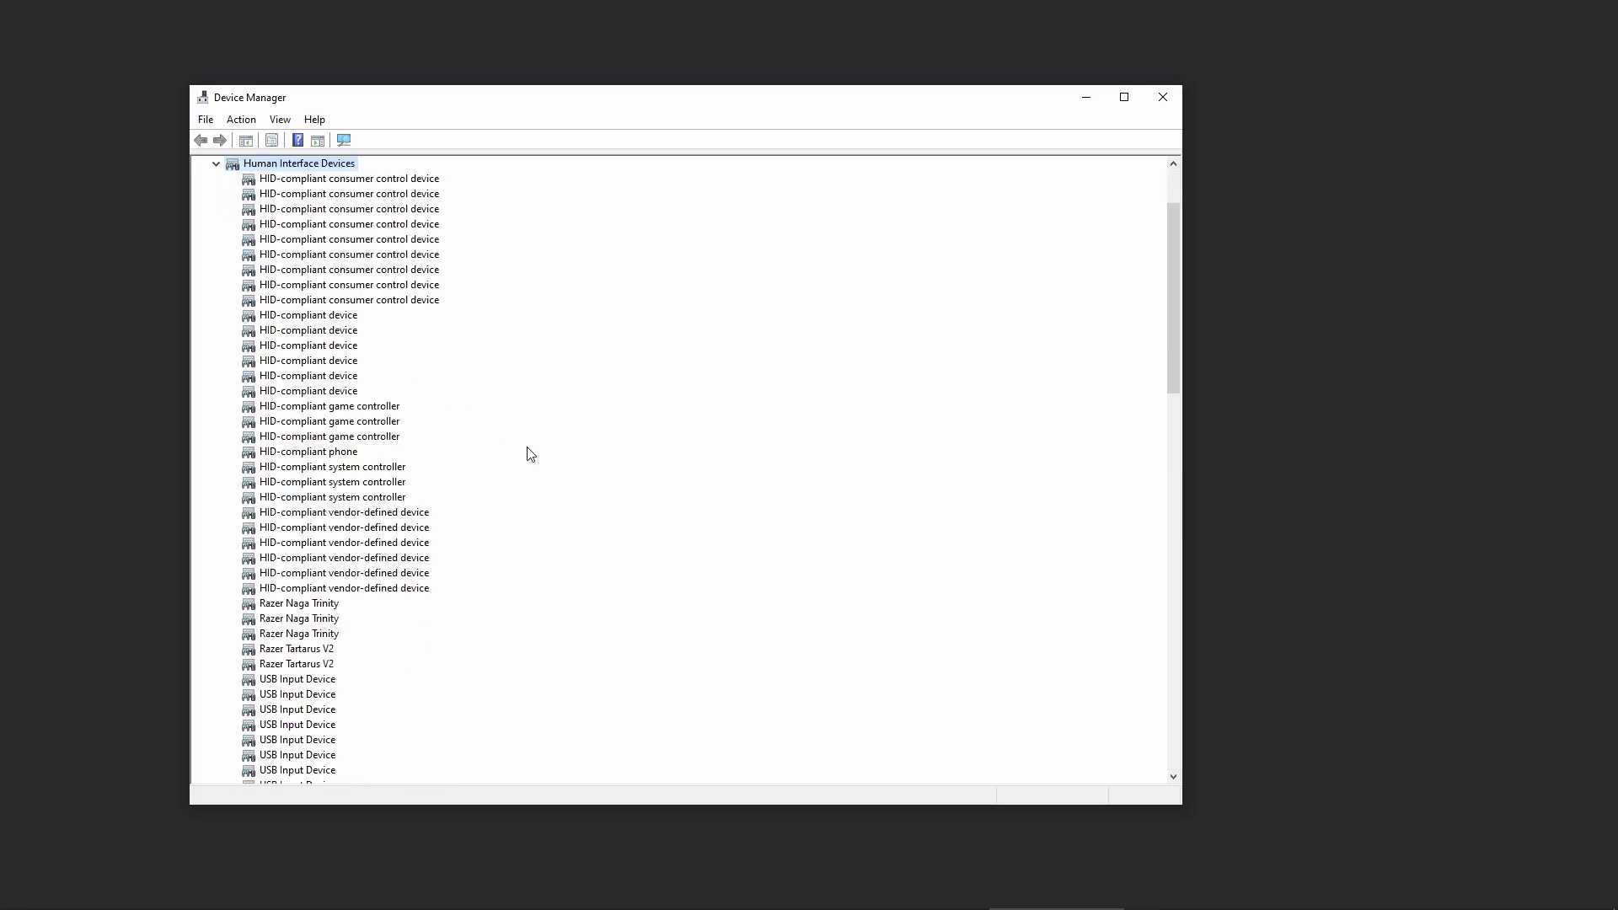
pyautogui.scroll(3, 524, 452)
pyautogui.doubleClick(430, 288)
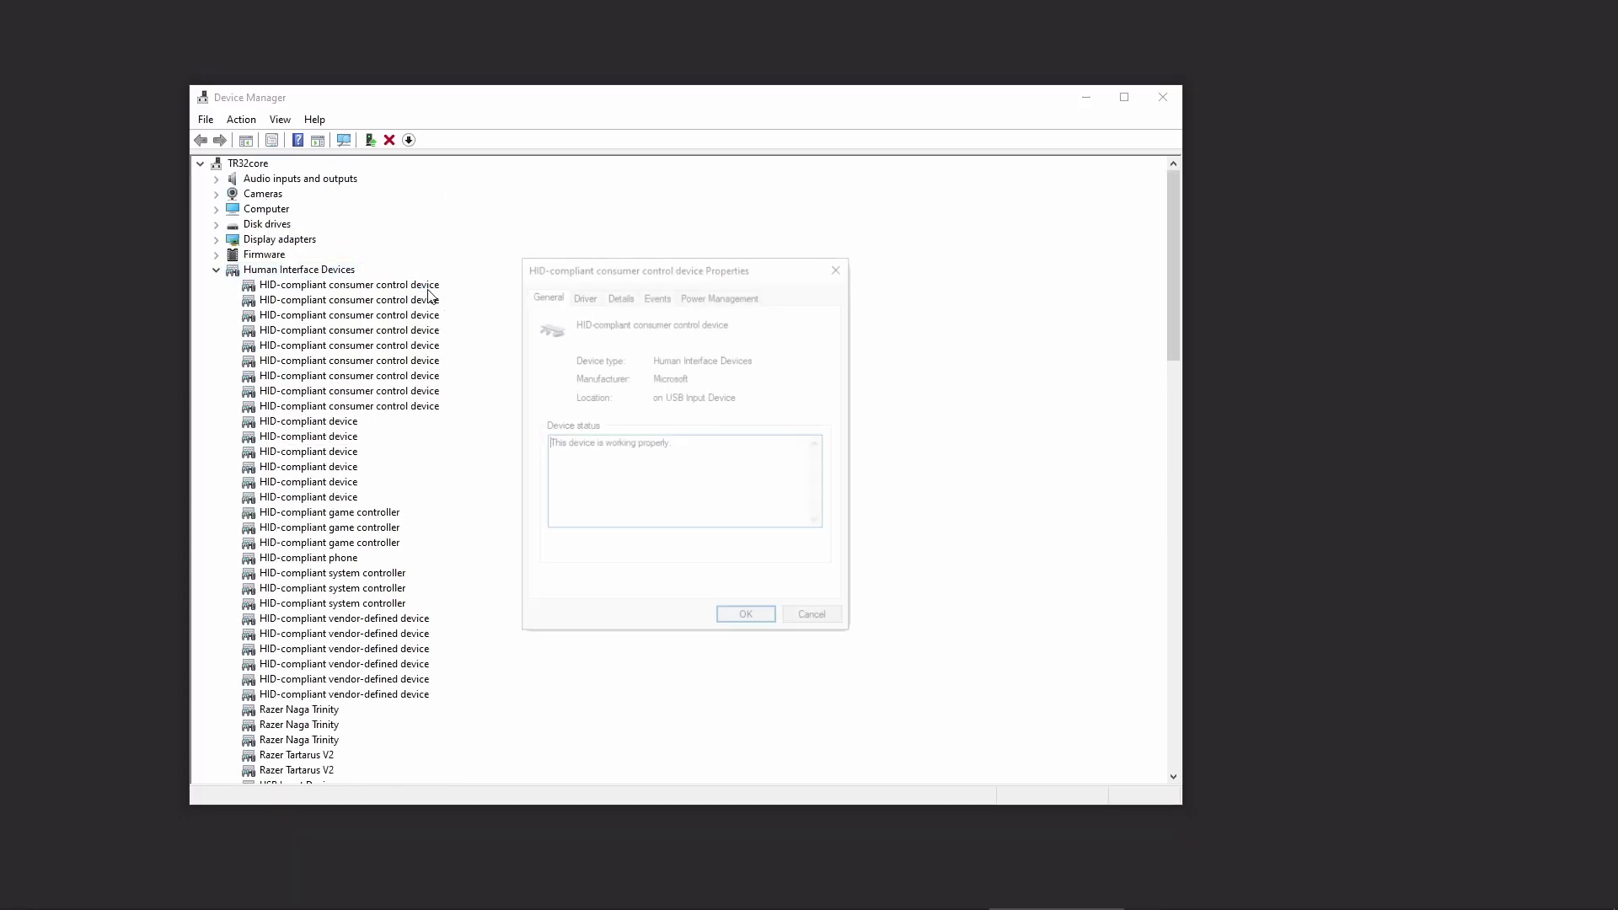
pyautogui.click(728, 295)
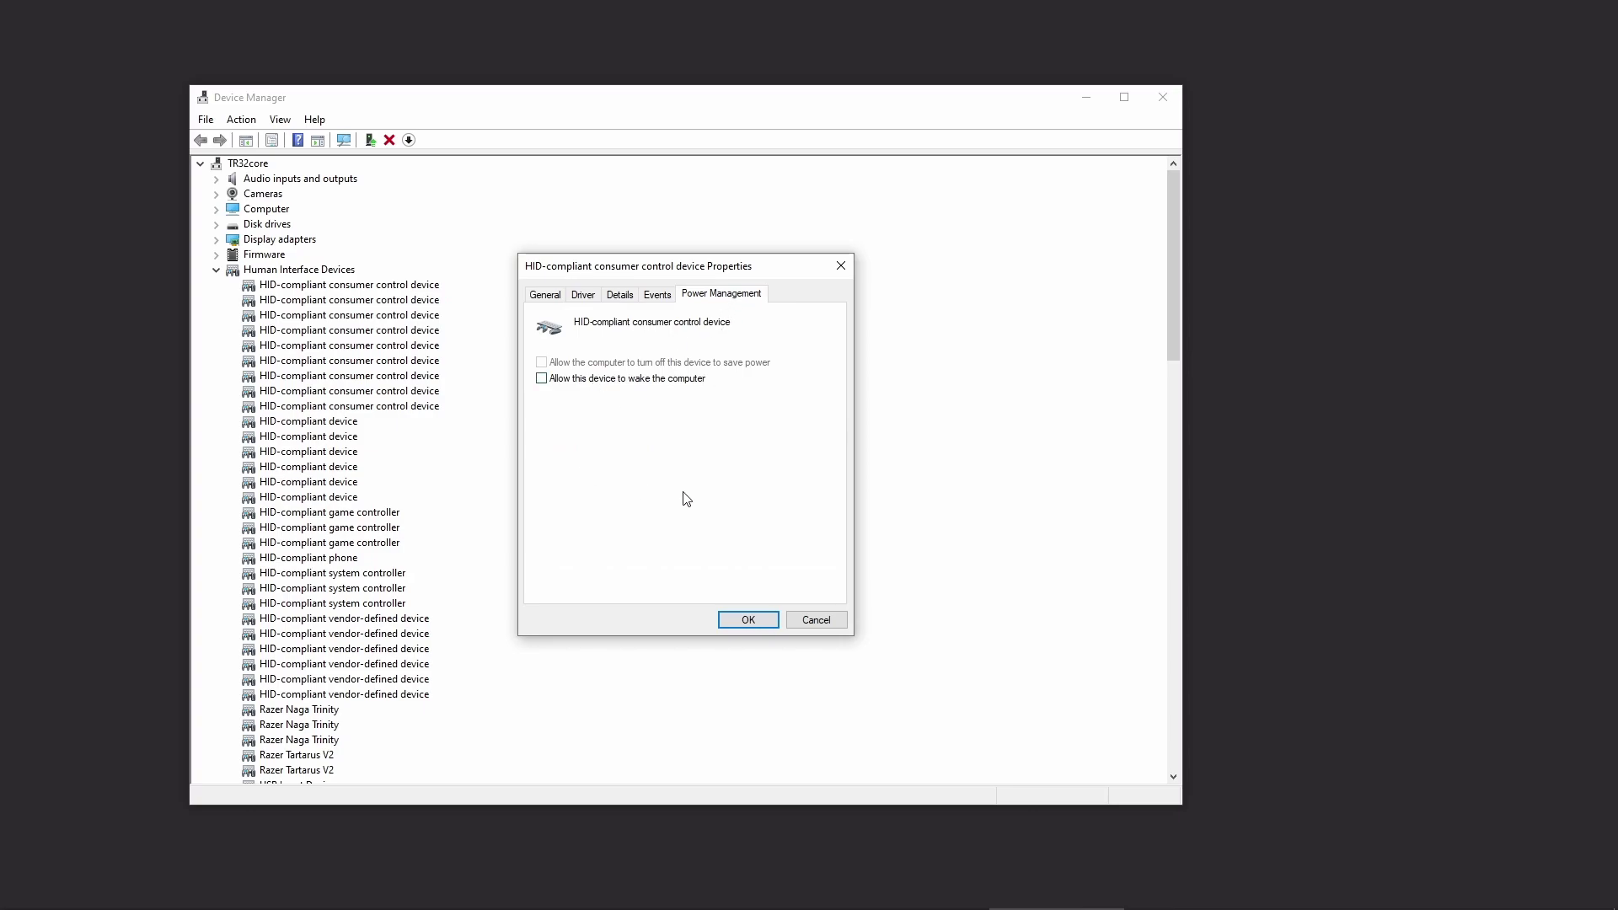
pyautogui.click(839, 623)
# Step: Check the power management options of the first HID-compliant device and the first HID-compliant game controller
pyautogui.doubleClick(347, 422)
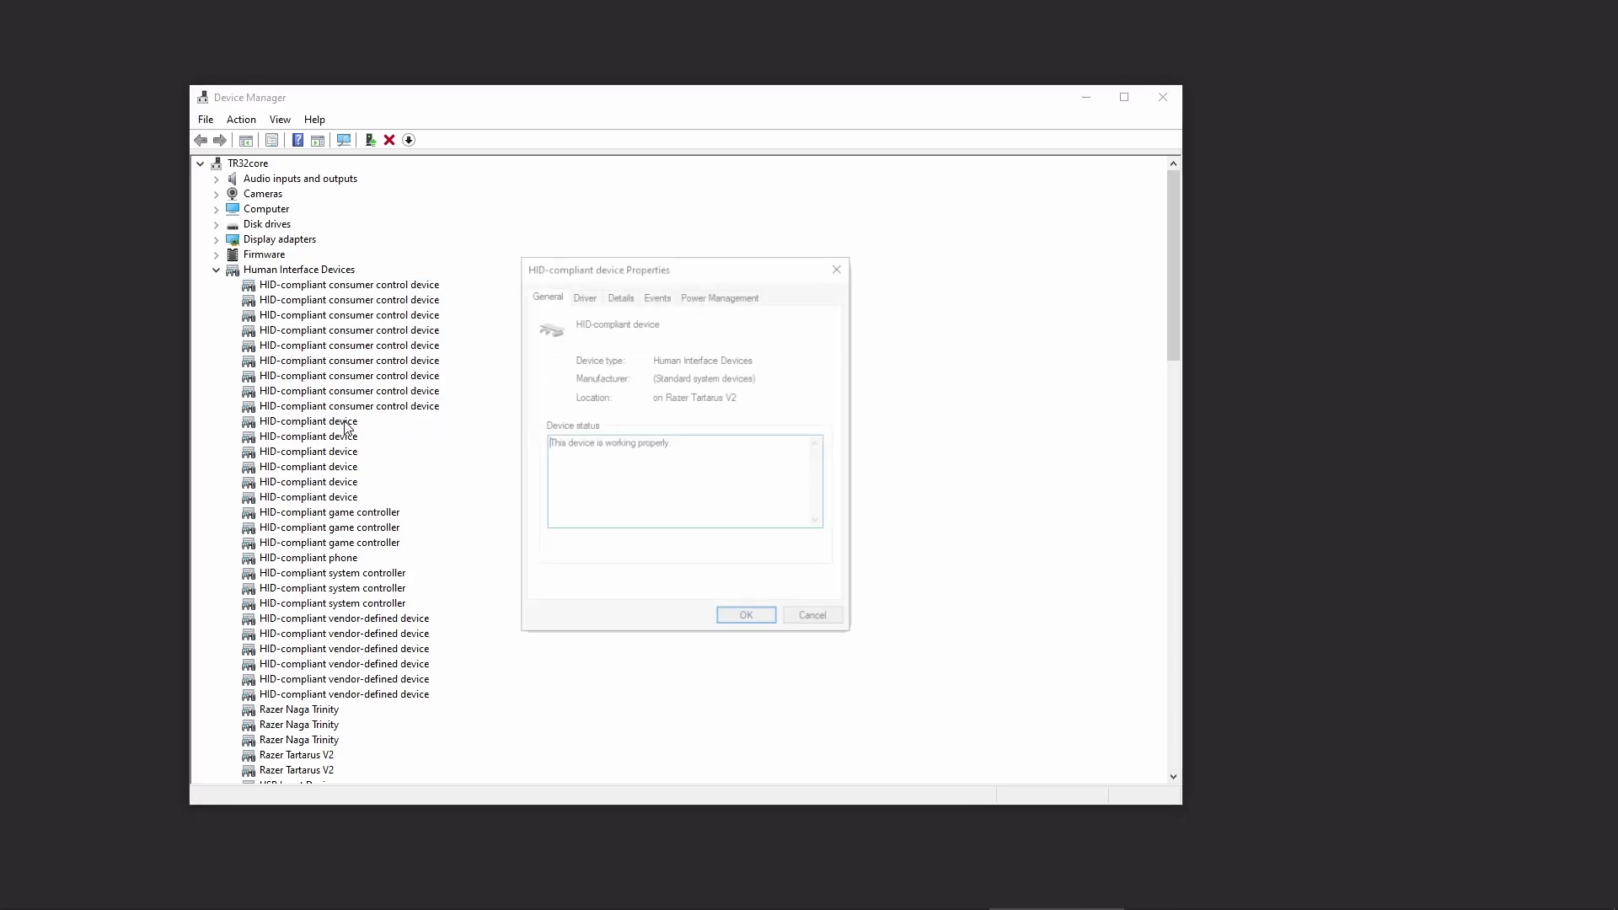
pyautogui.click(712, 297)
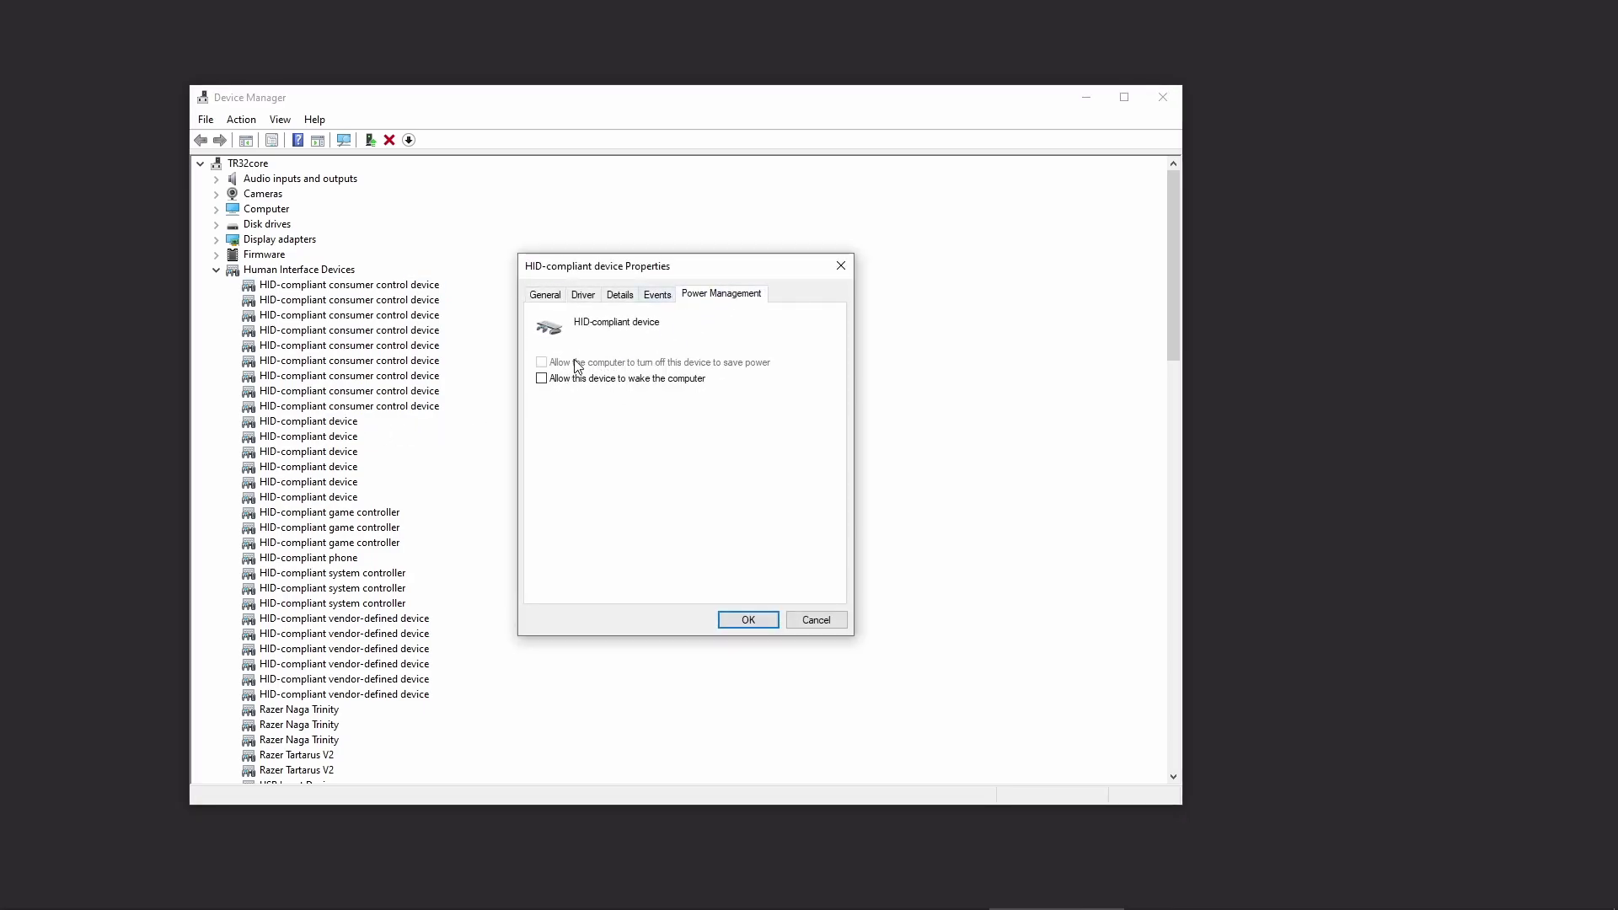
pyautogui.click(808, 621)
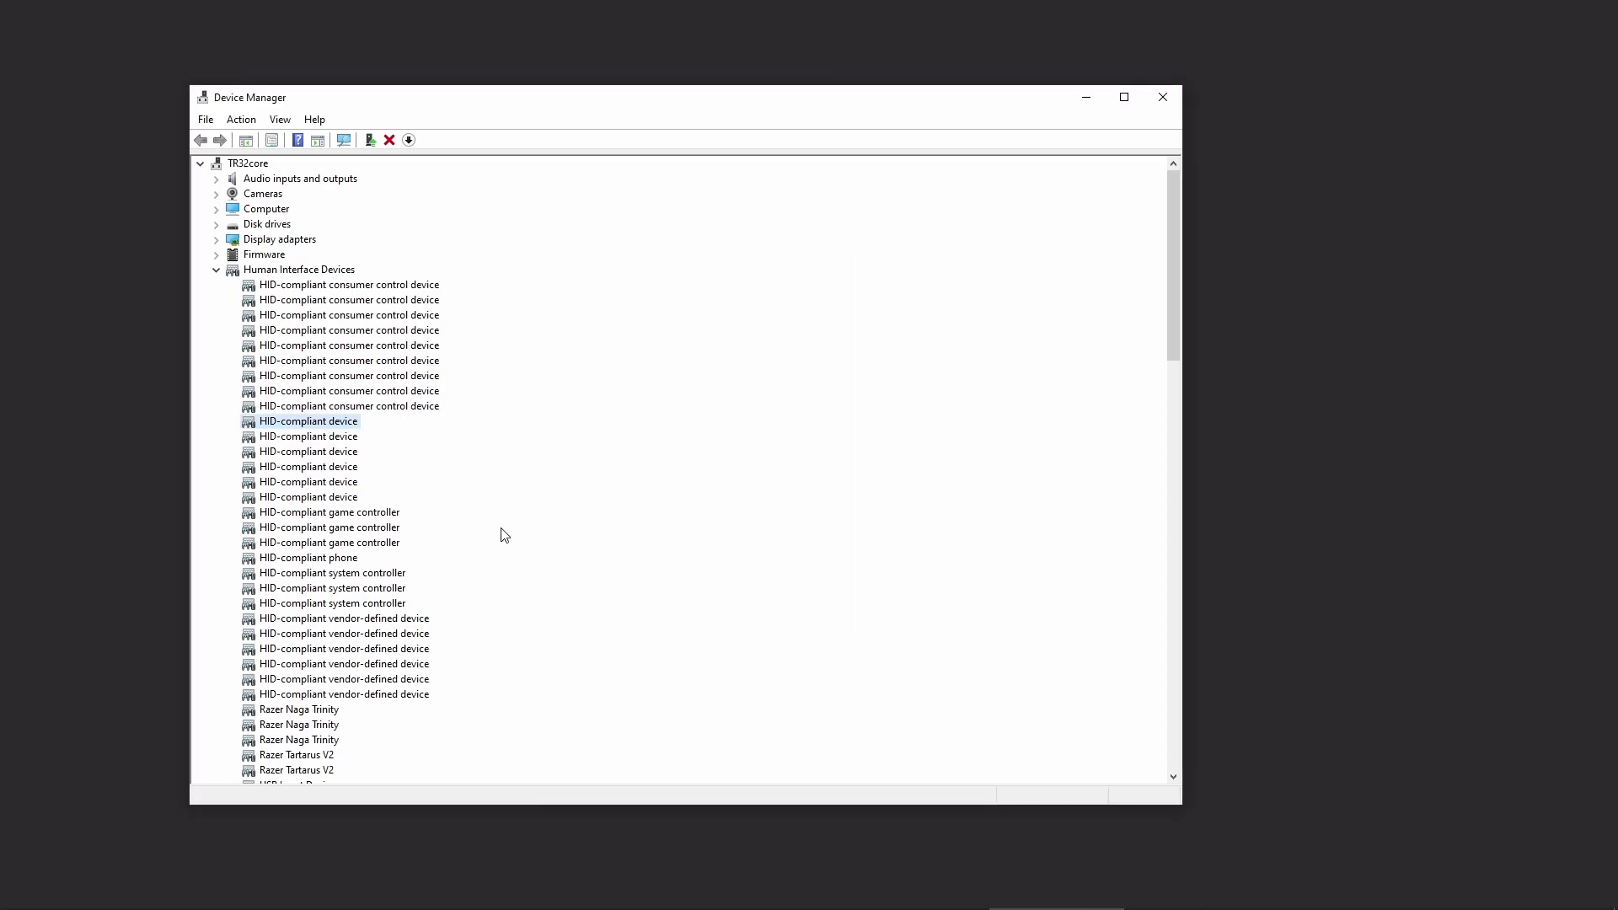
pyautogui.doubleClick(390, 514)
pyautogui.click(730, 295)
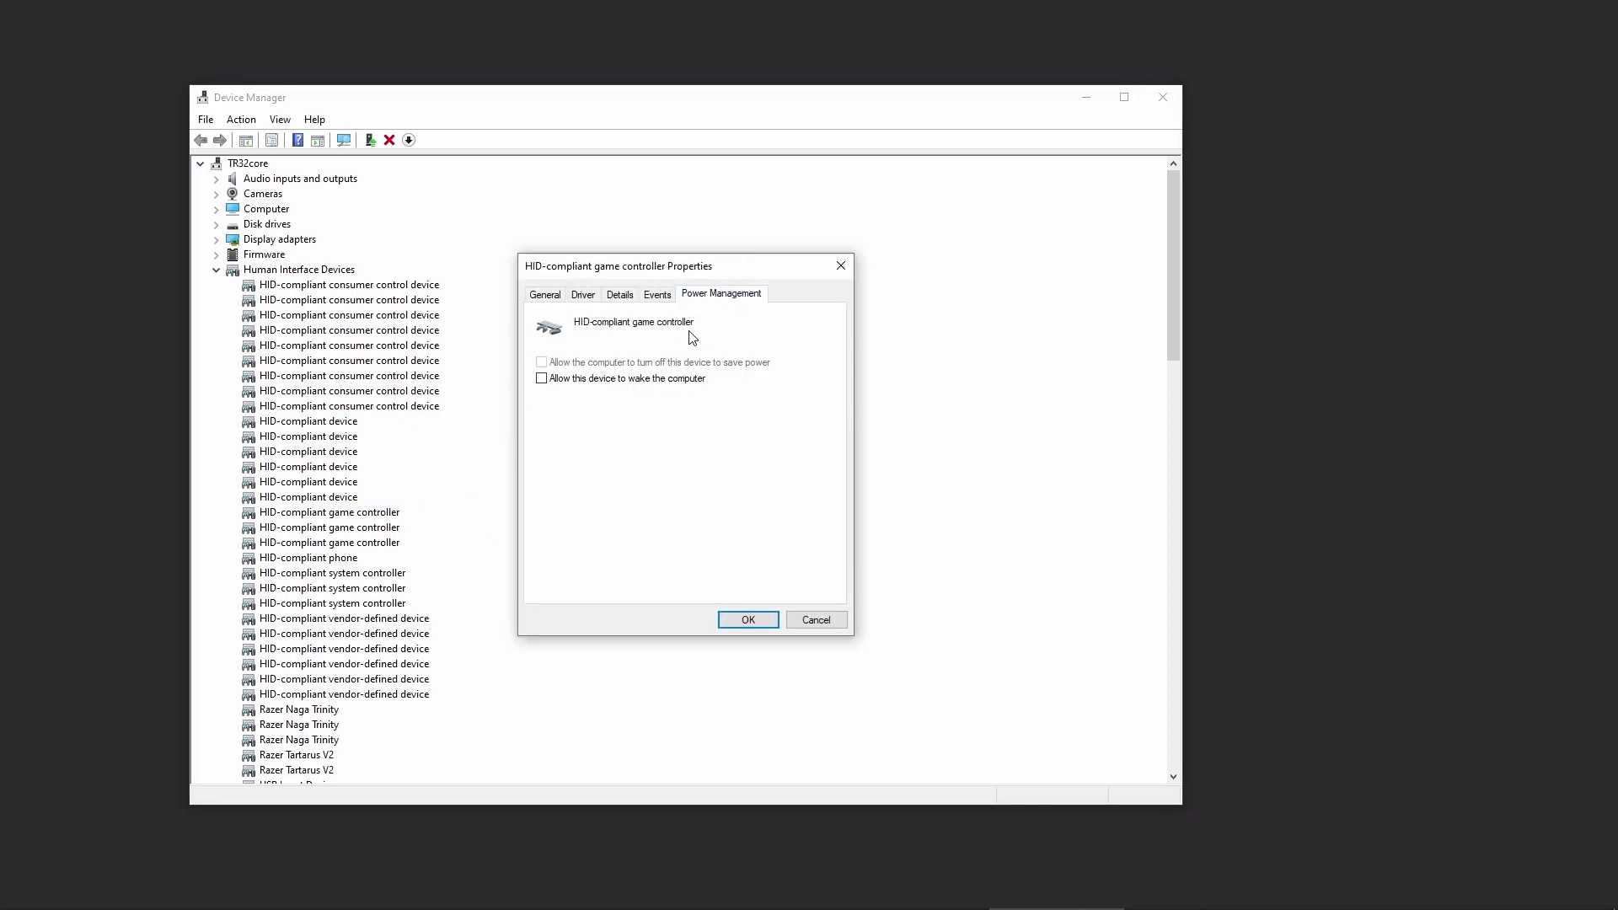
pyautogui.click(808, 621)
# Step: Check the power management options of the Generic SuperSpeed USB Hub under Universal Serial Bus controllers
pyautogui.scroll(-20, 870, 549)
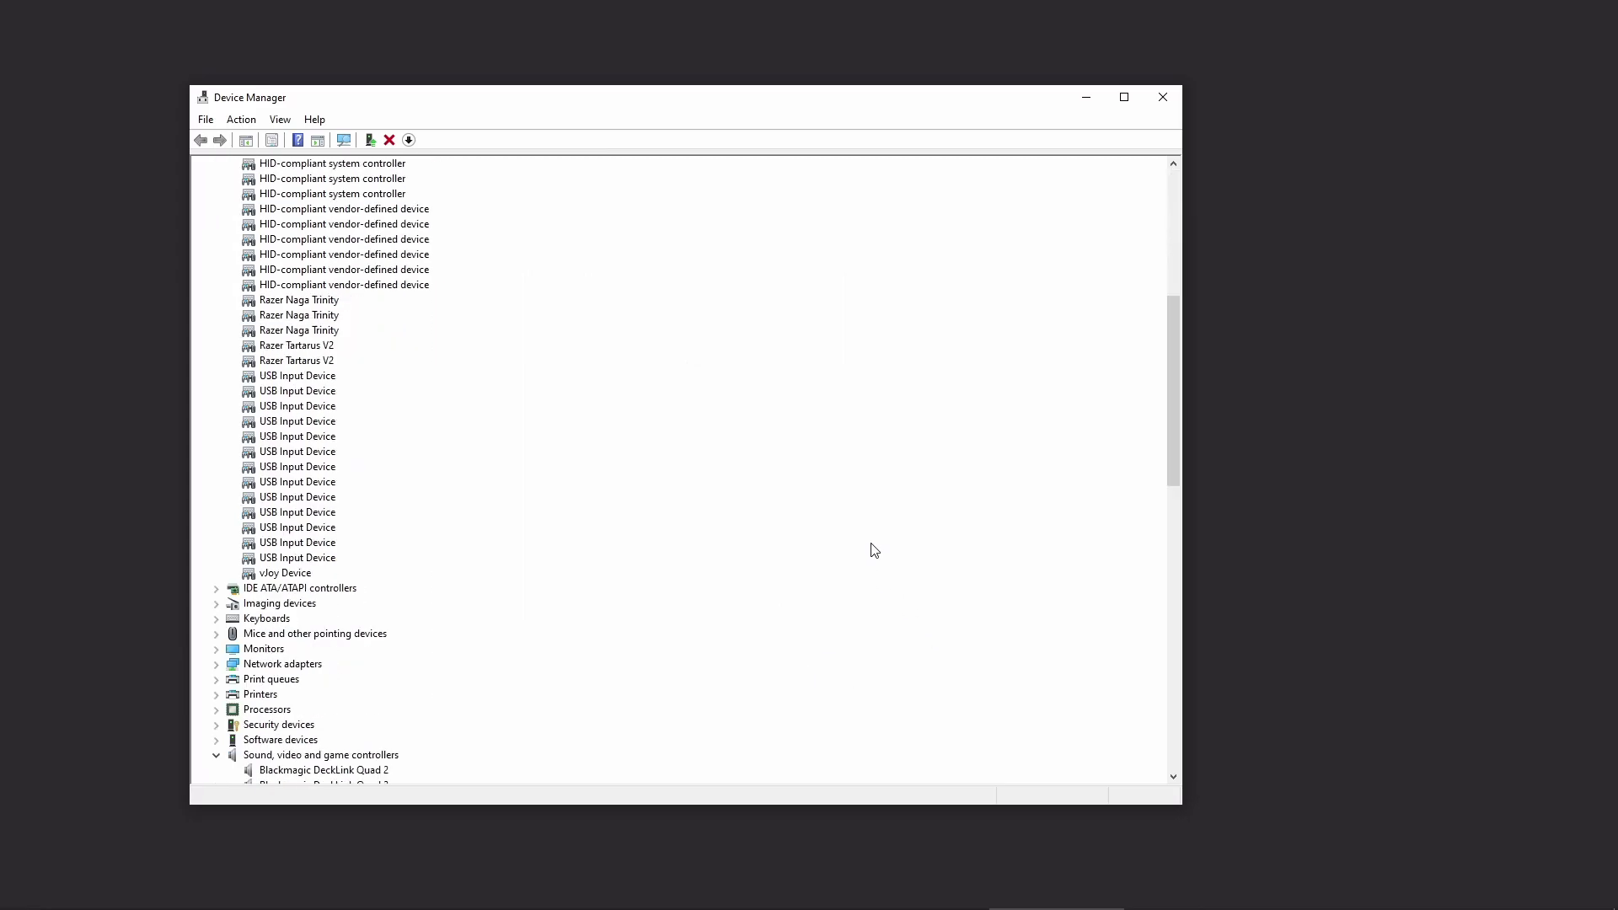
pyautogui.scroll(-4, 872, 552)
pyautogui.scroll(-3, 400, 632)
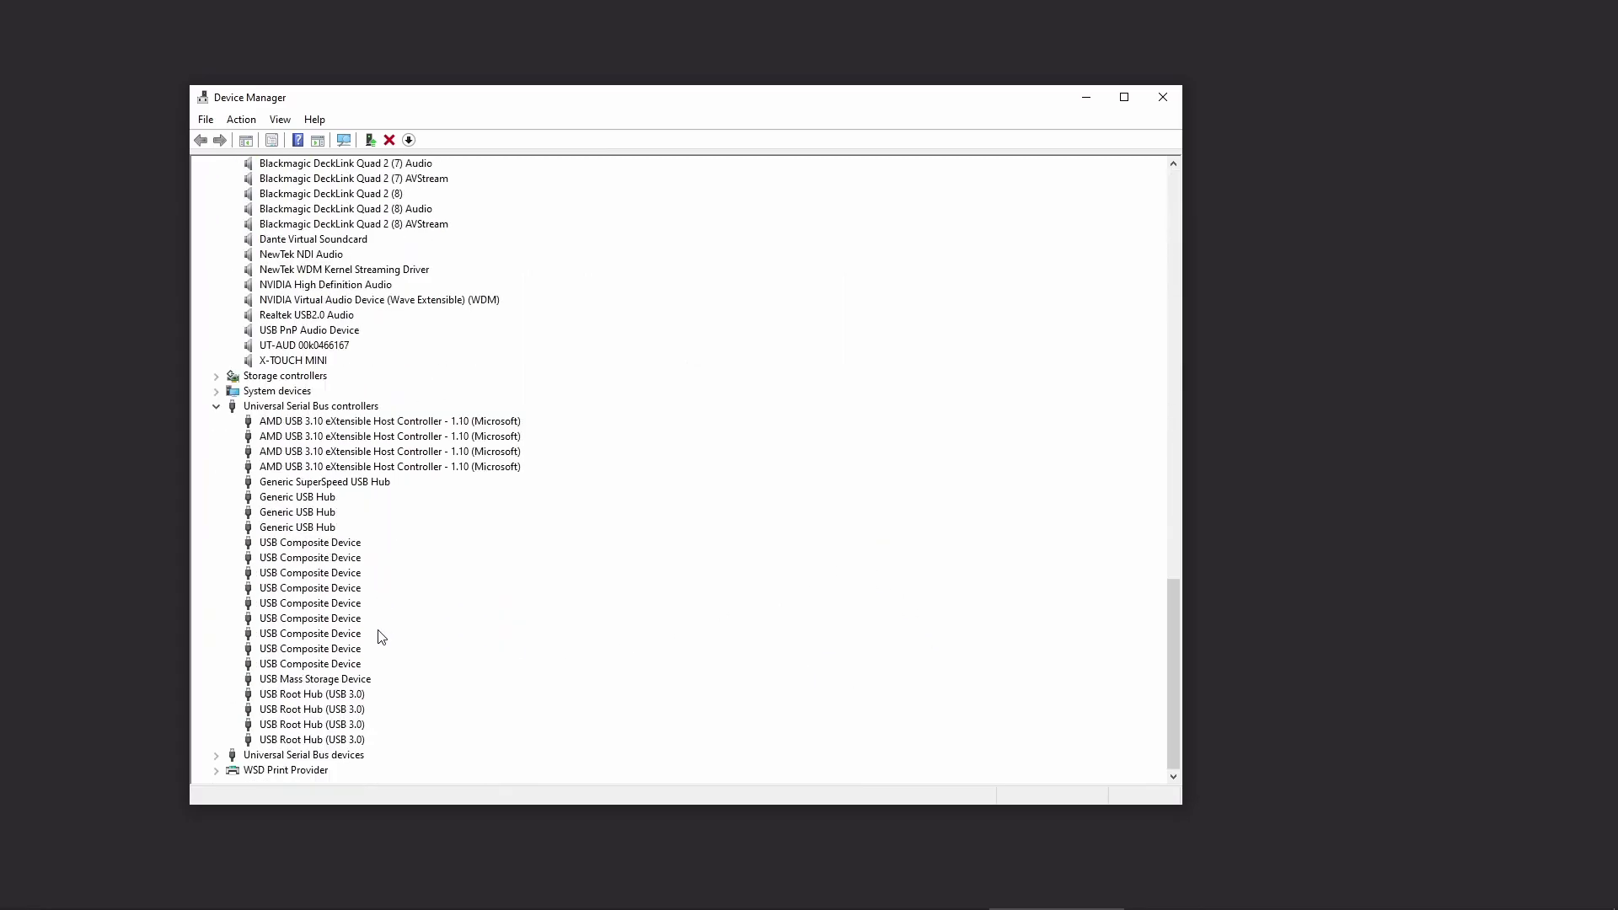
pyautogui.doubleClick(324, 483)
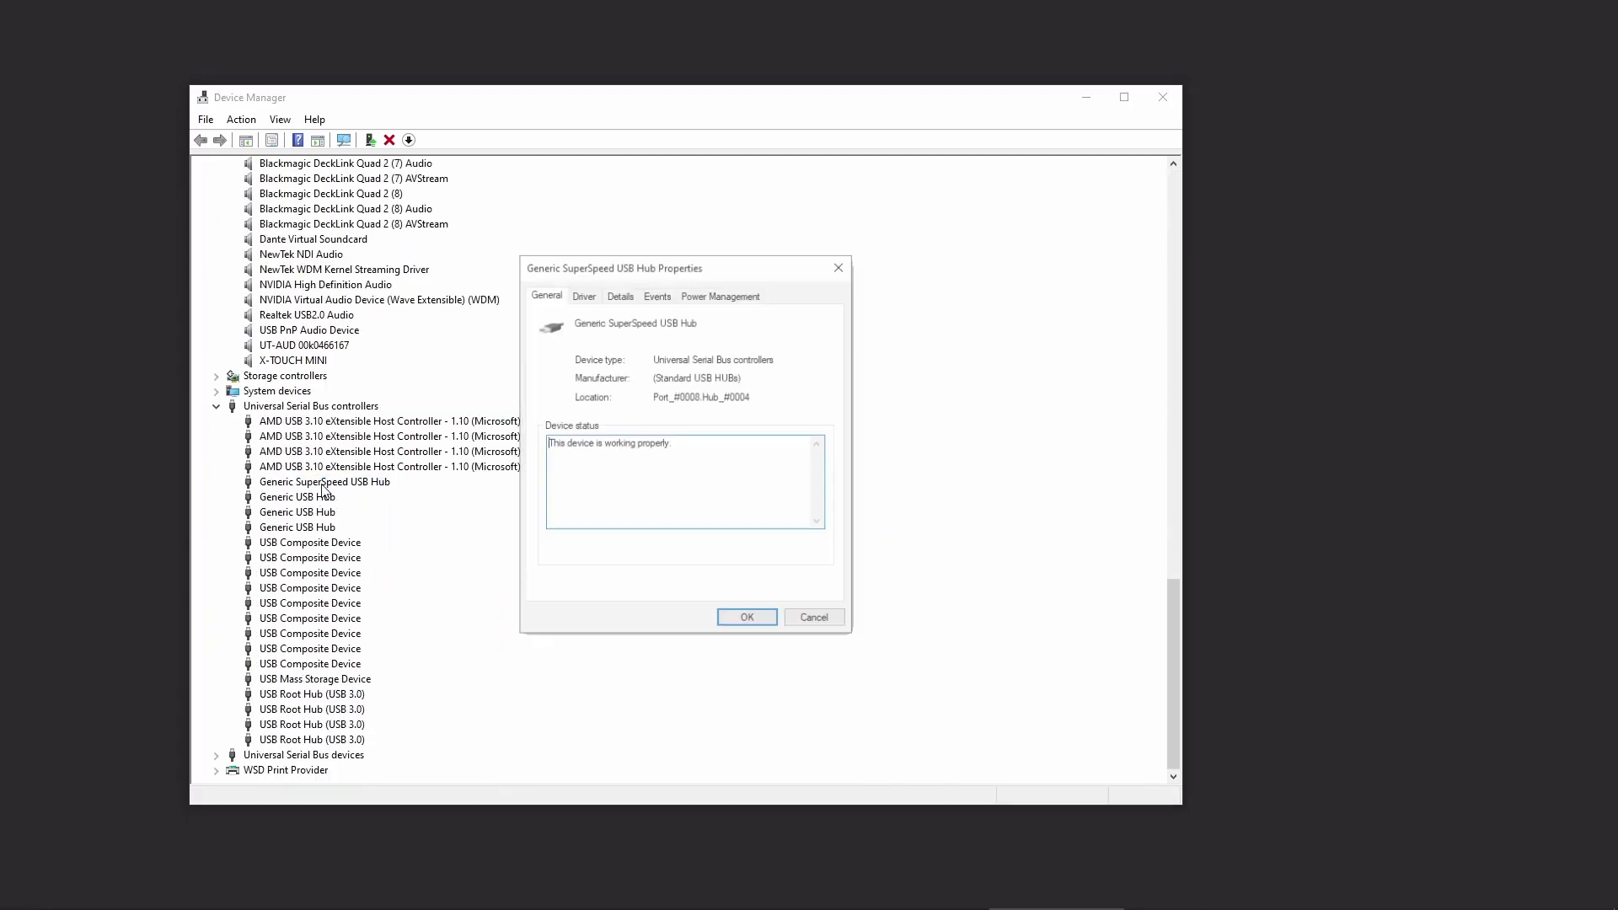
pyautogui.click(724, 295)
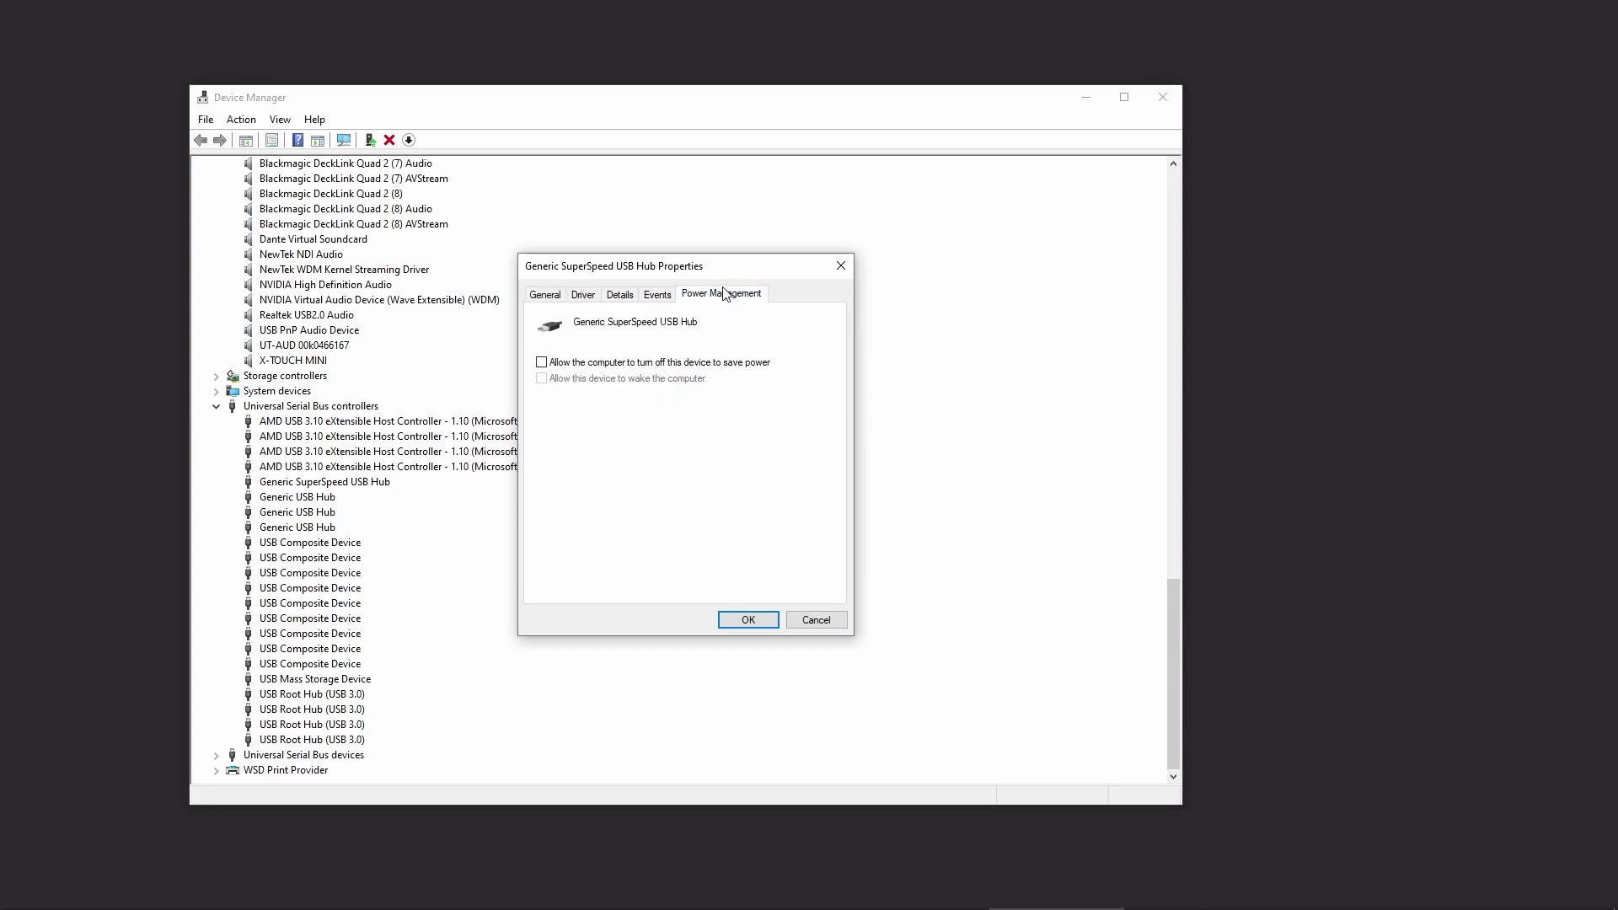
pyautogui.click(815, 620)
# Step: Inspect the first USB Composite Device's properties and the first USB Root Hub (USB 3.0)'s power management options, then close Device Manager
pyautogui.doubleClick(329, 543)
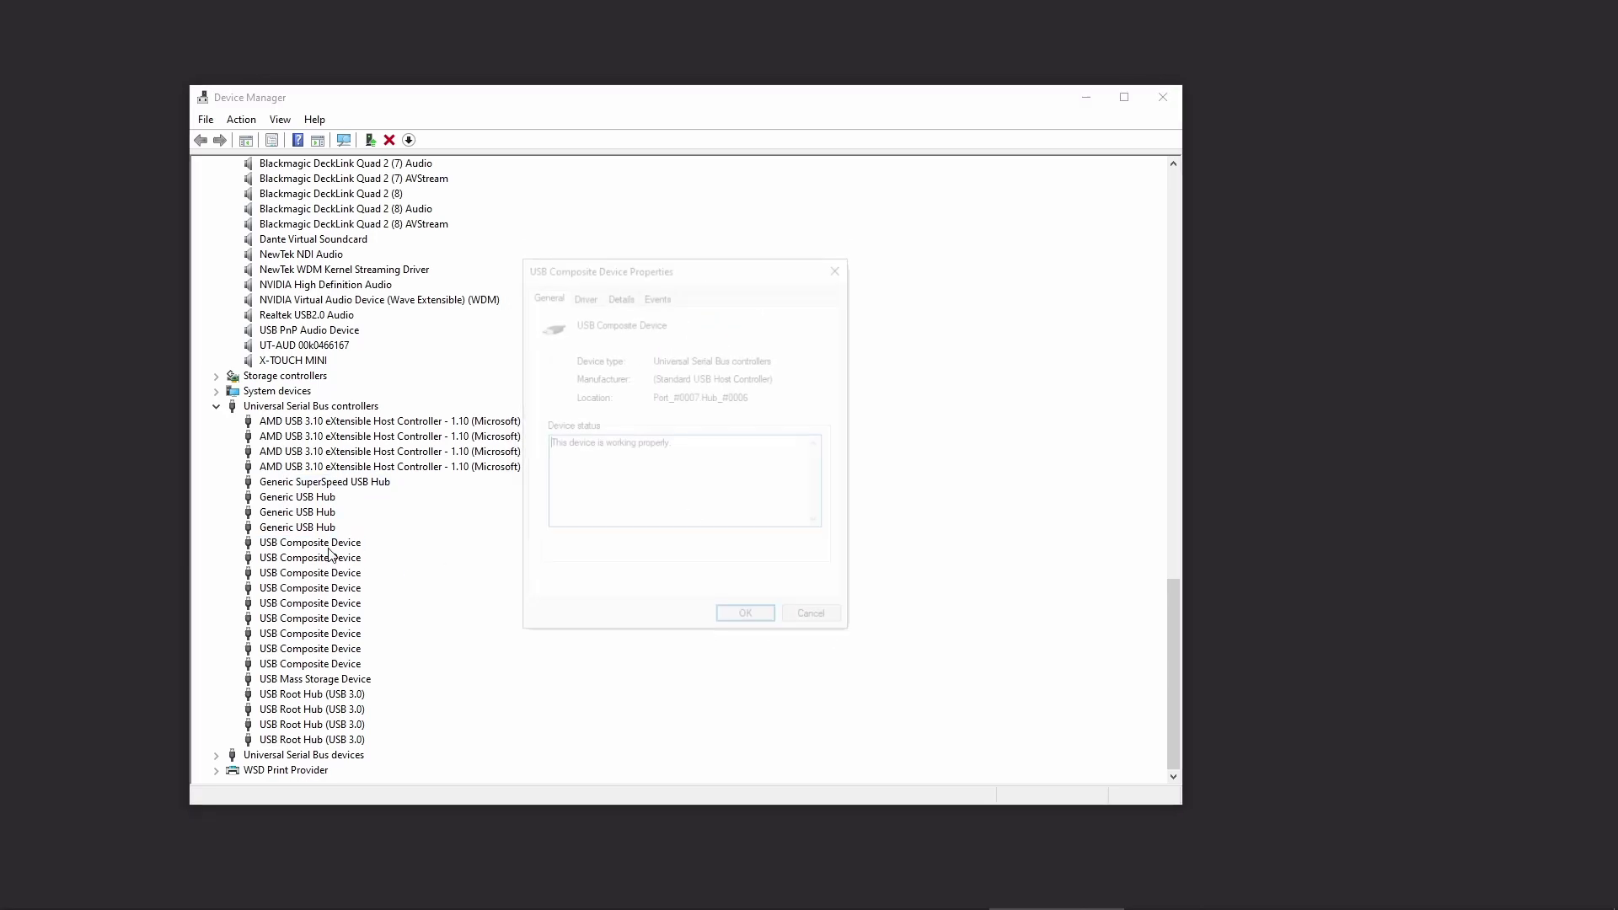
pyautogui.click(796, 622)
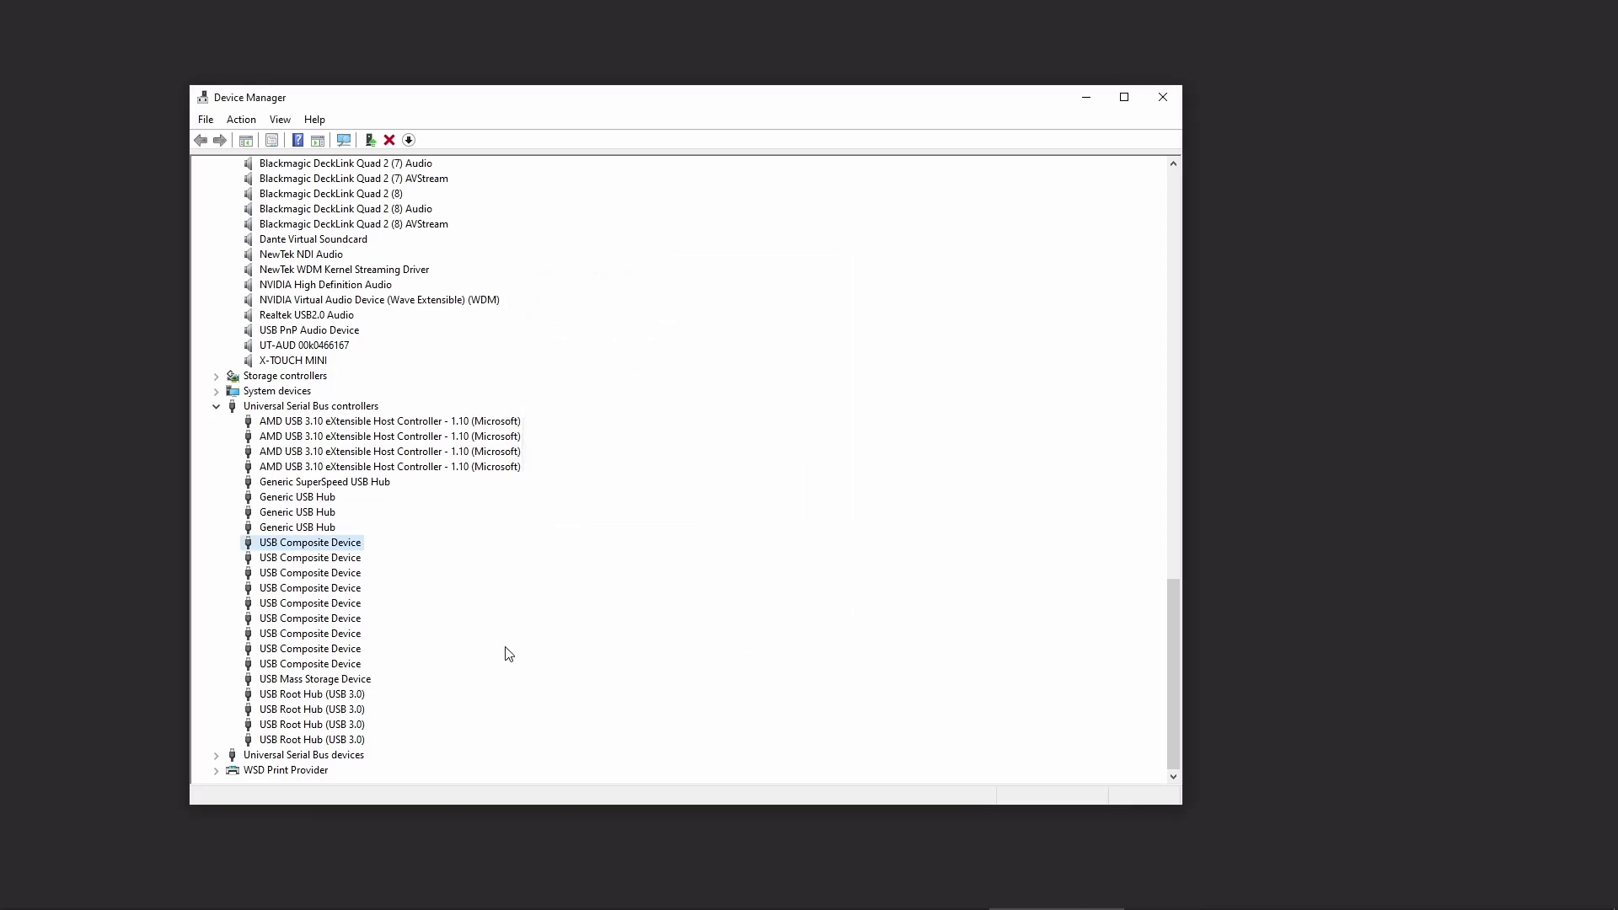
pyautogui.click(334, 696)
pyautogui.doubleClick(334, 697)
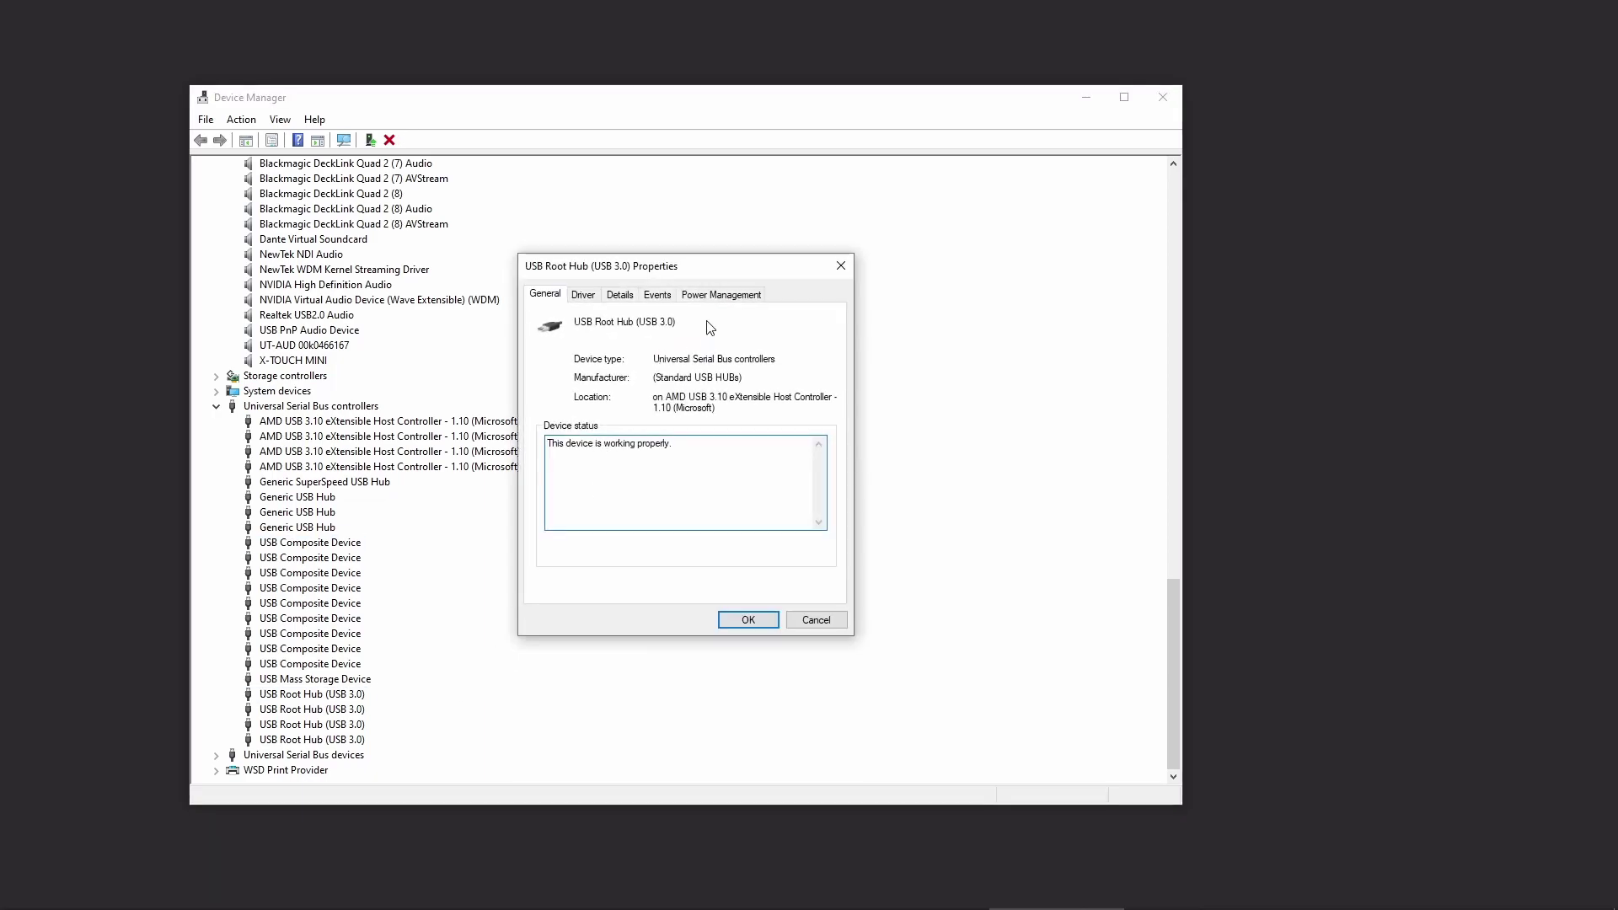
pyautogui.click(718, 294)
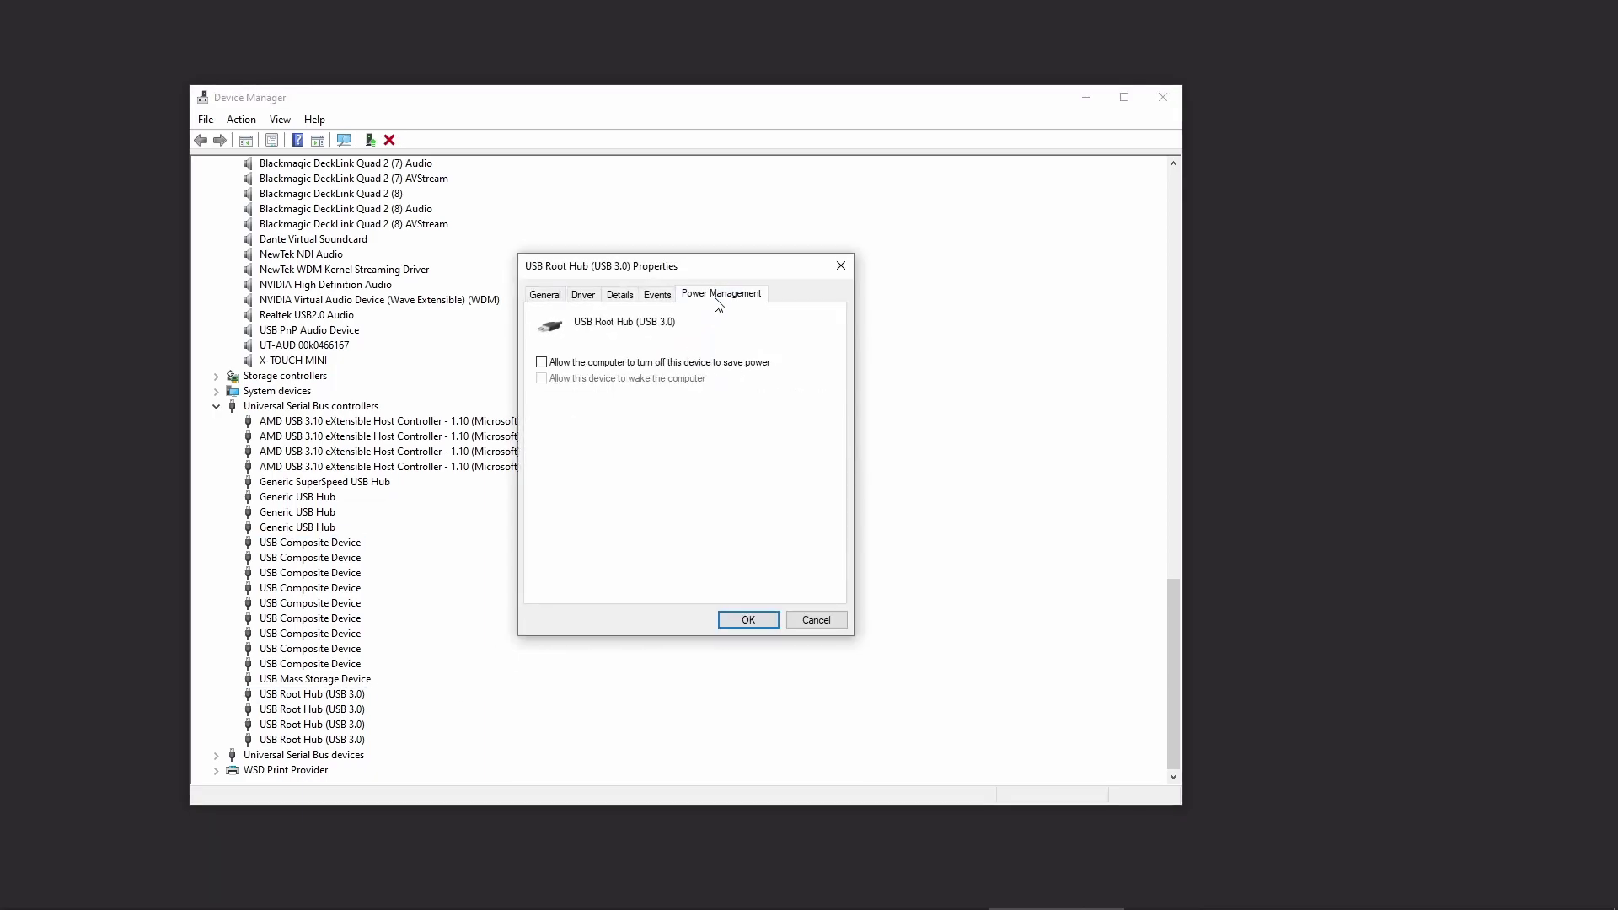
pyautogui.click(816, 619)
pyautogui.click(1163, 97)
pyautogui.rightClick(752, 353)
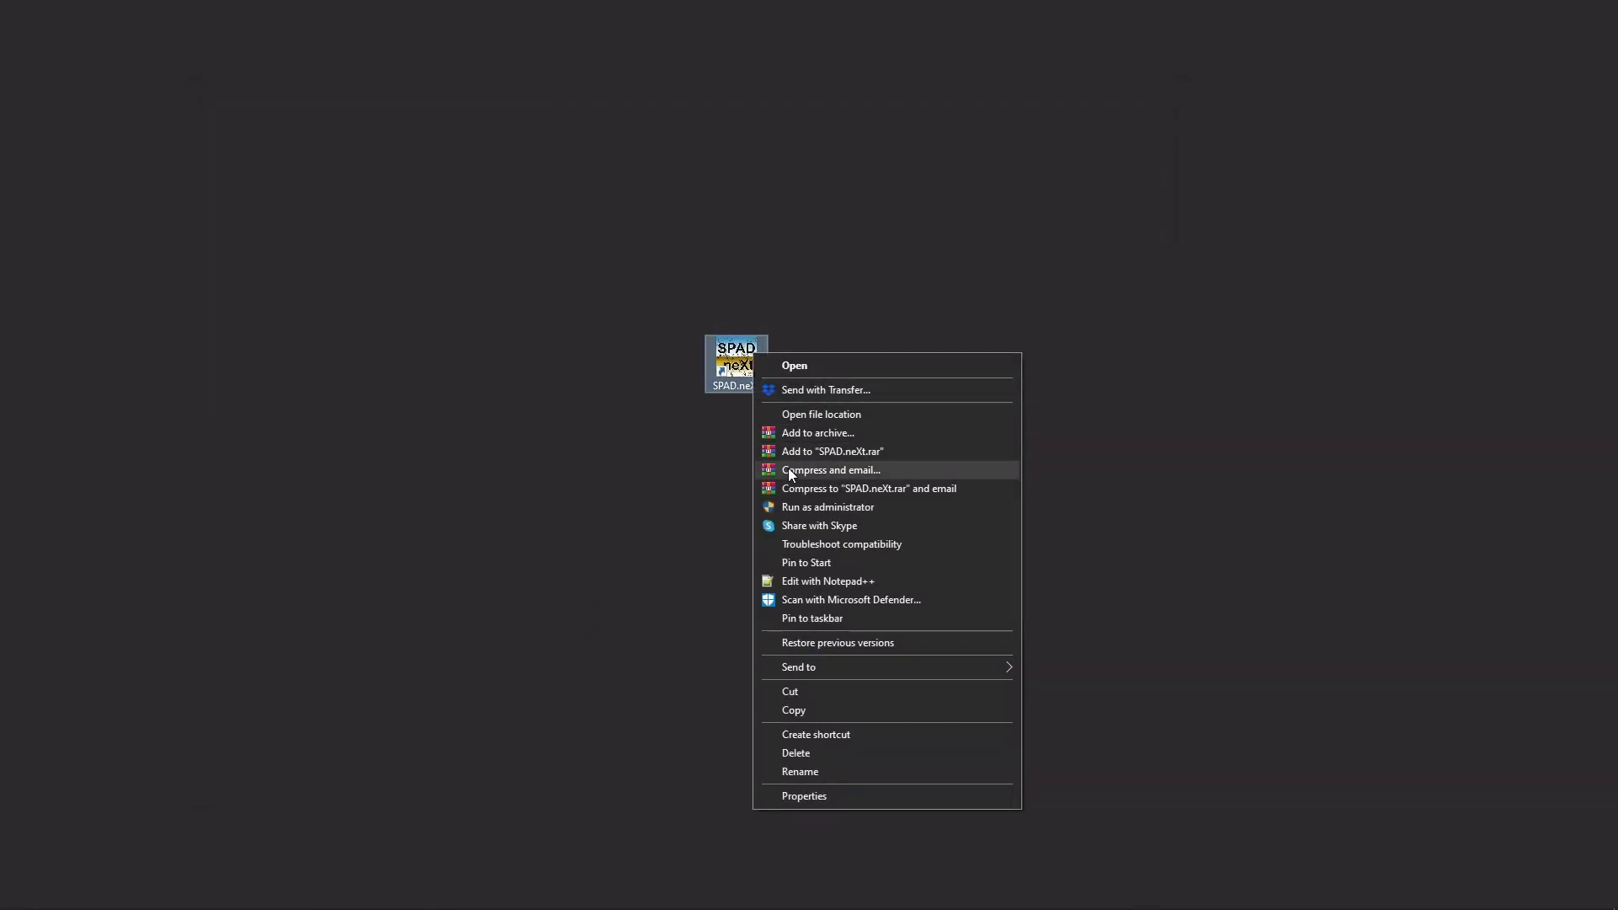
pyautogui.click(816, 506)
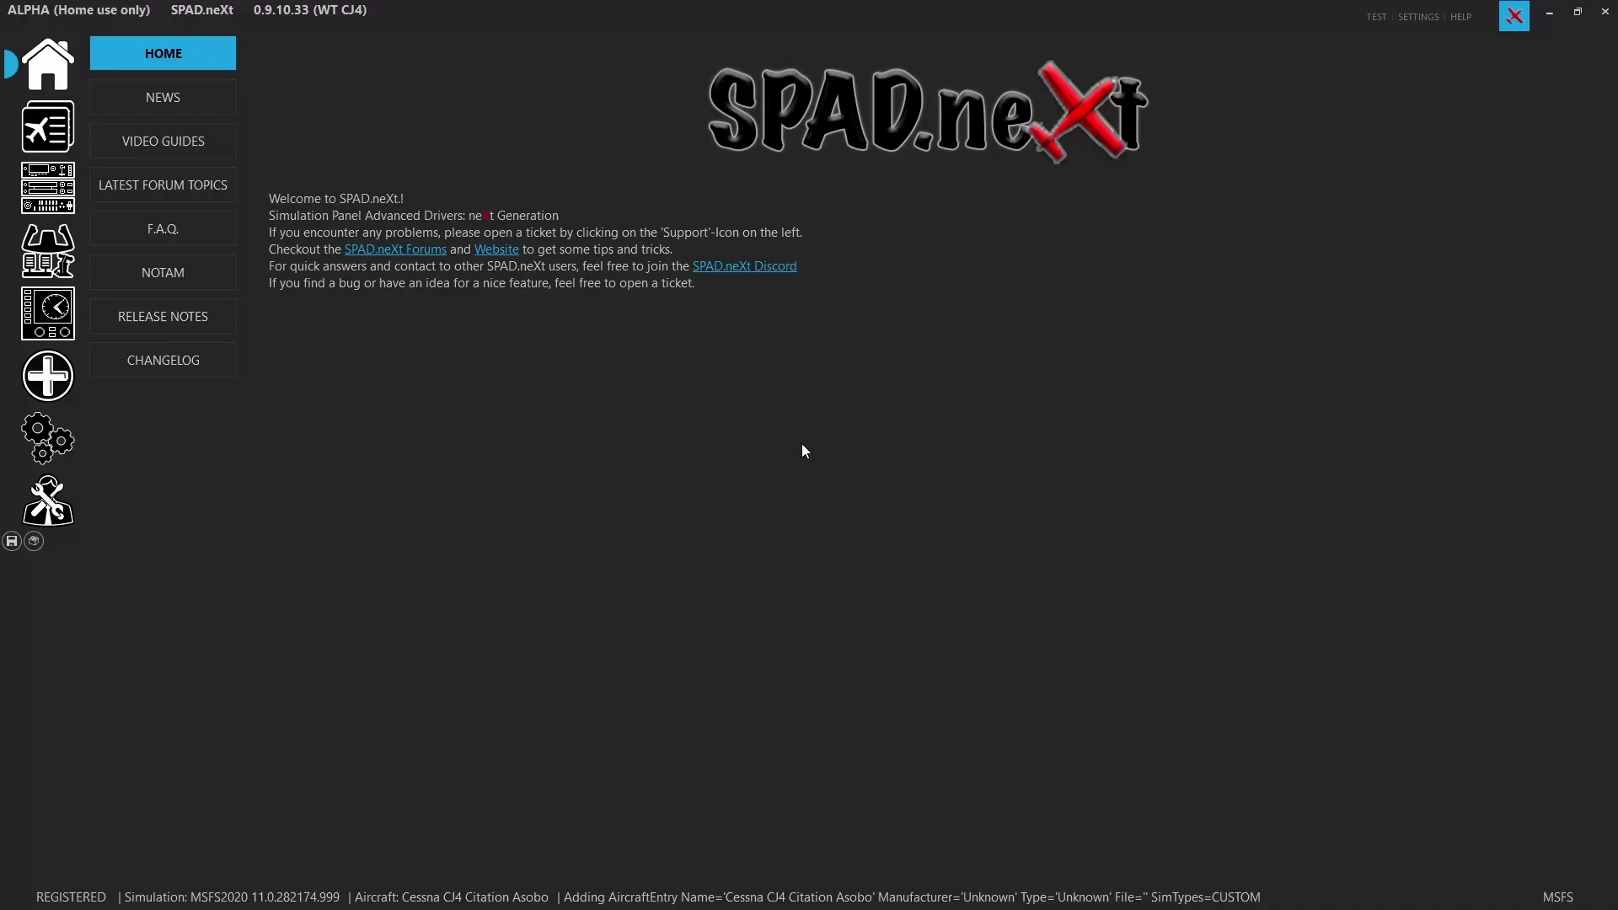
pyautogui.click(48, 187)
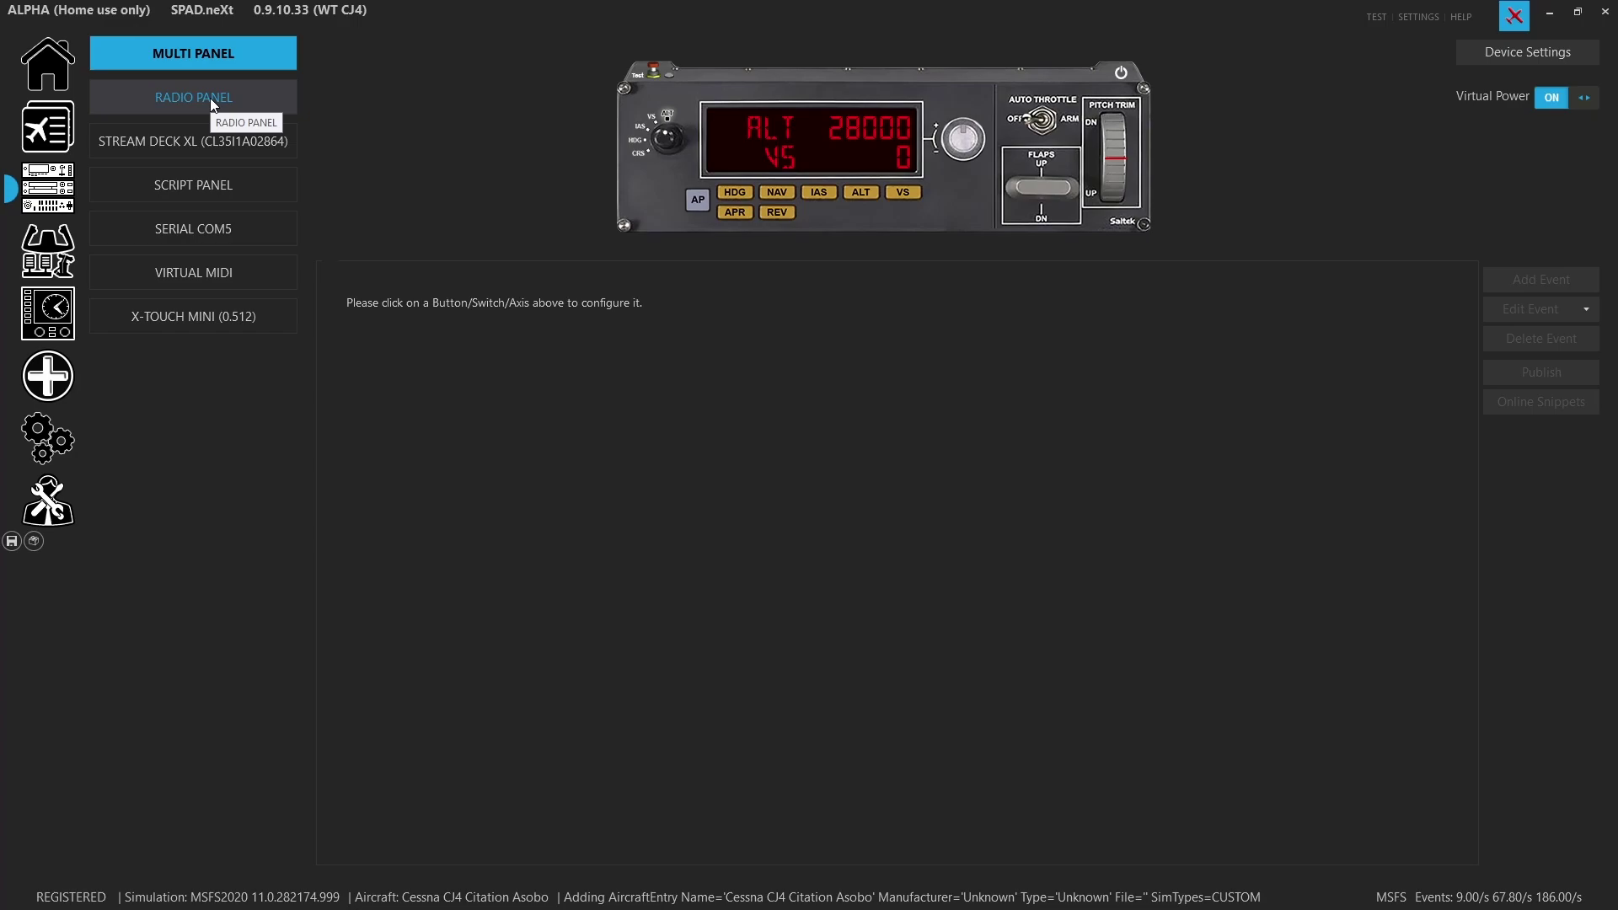
pyautogui.click(656, 76)
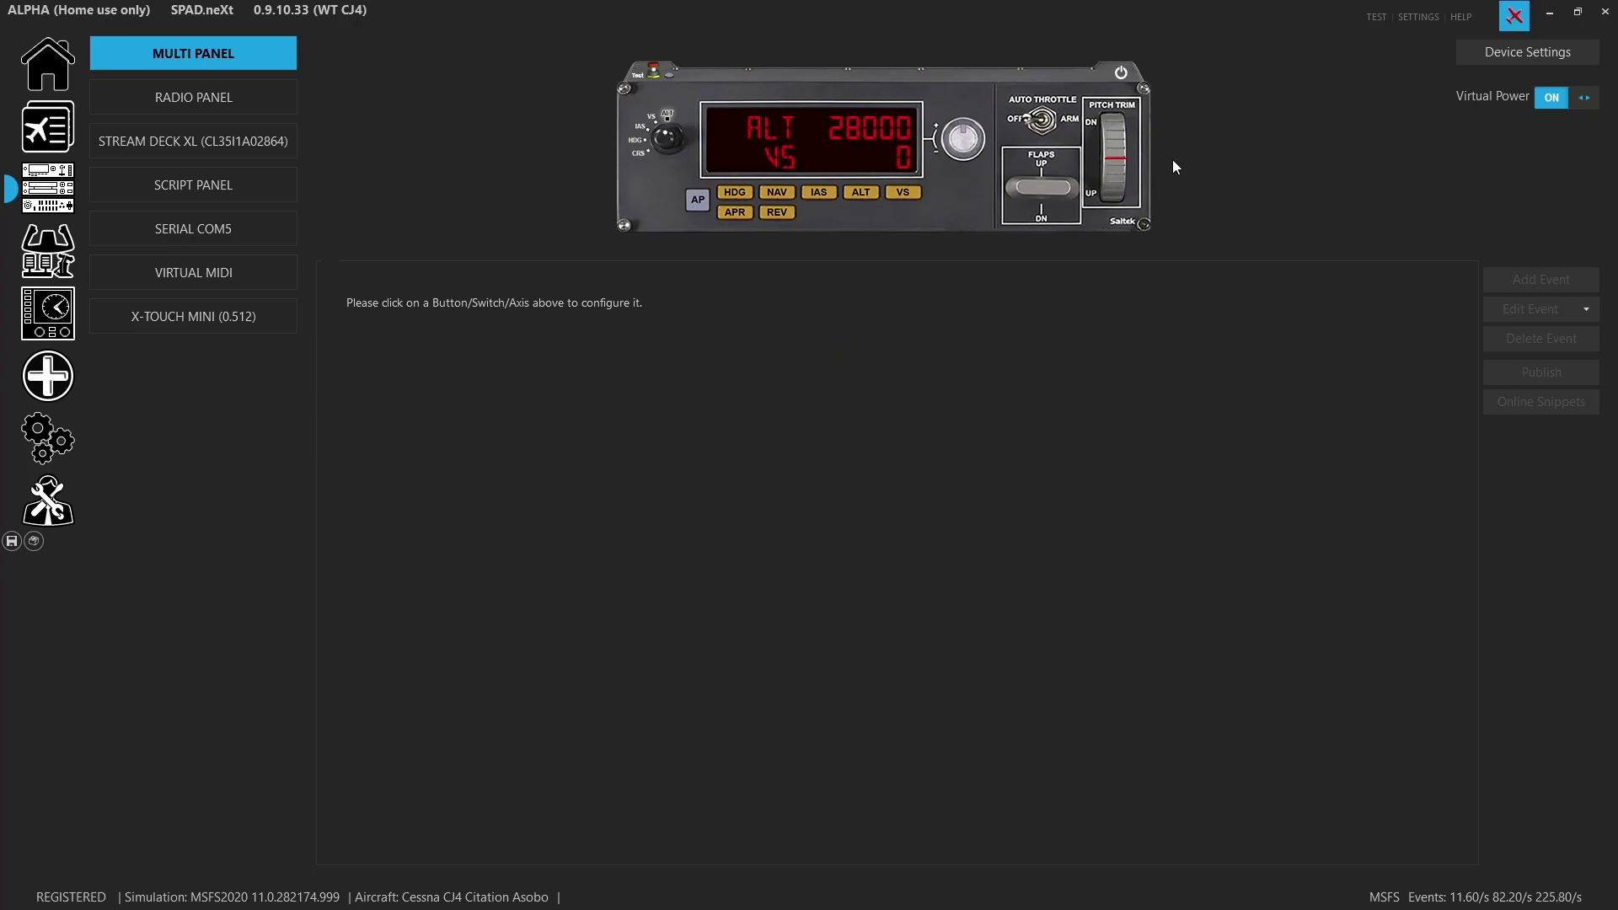
pyautogui.click(1601, 13)
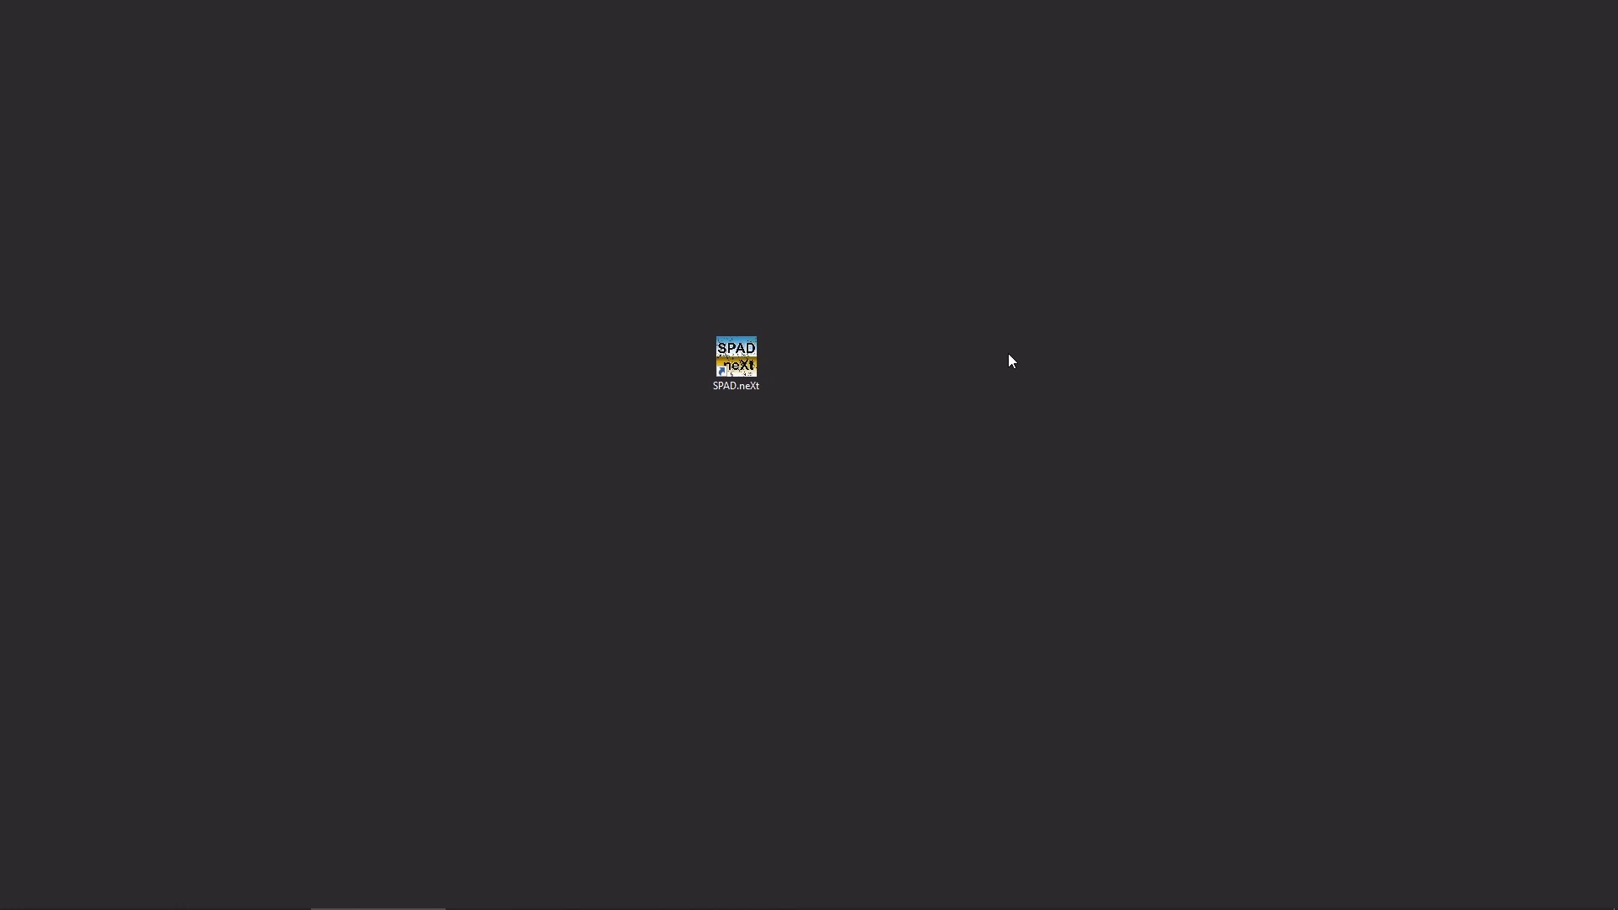
pyautogui.doubleClick(740, 360)
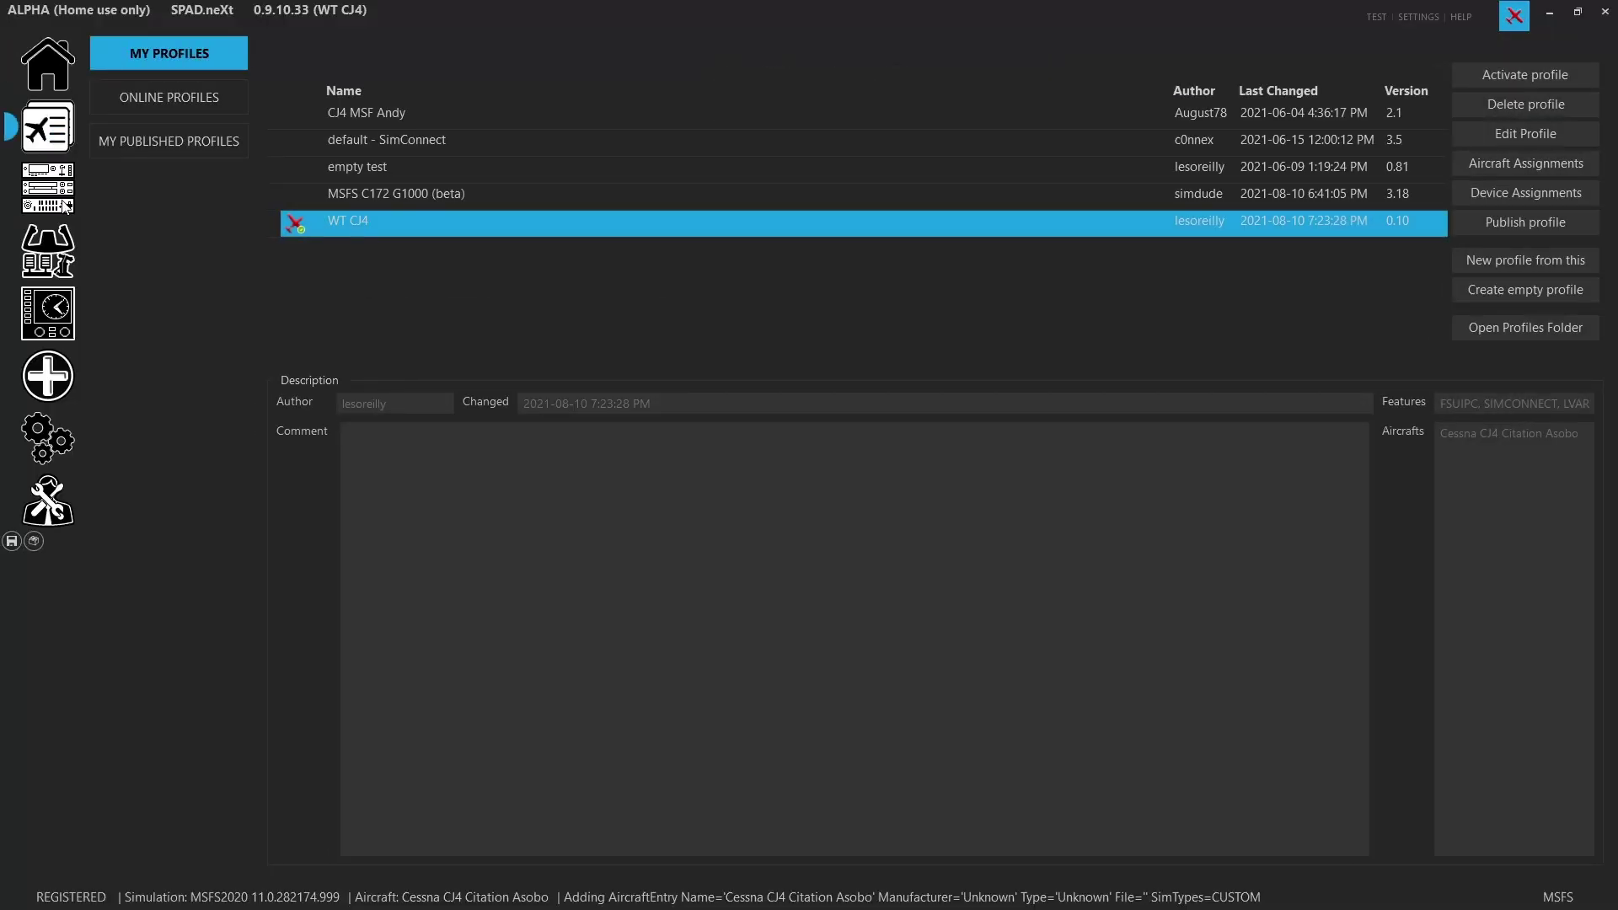
pyautogui.click(67, 205)
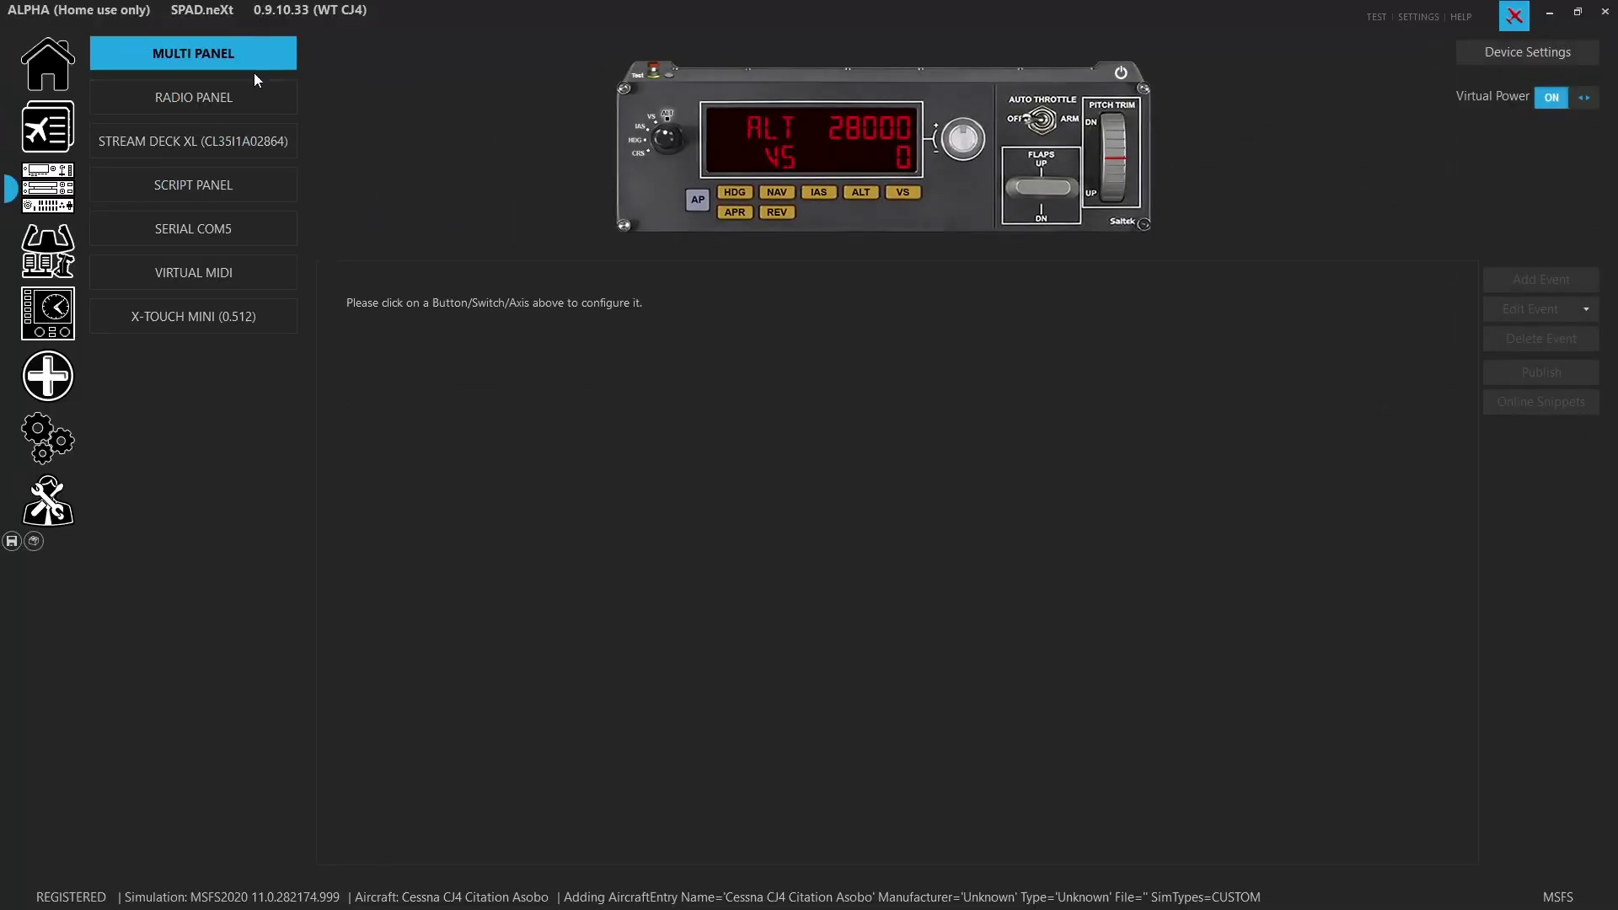